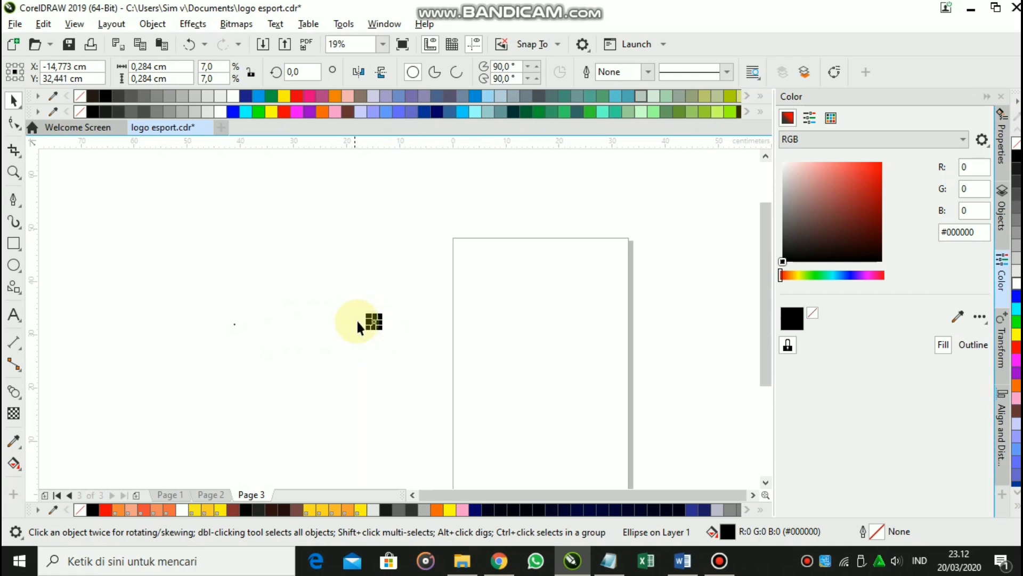
Enlarge the right circle to about 0.94 cm and align it horizontally with the small circle on the left
scroll(358, 322, up, 4)
drag(433, 334, 471, 336)
scroll(456, 360, down, 2)
scroll(457, 360, up, 6)
scroll(484, 342, down, 6)
scroll(493, 340, up, 4)
scroll(471, 328, down, 3)
drag(525, 358, 300, 273)
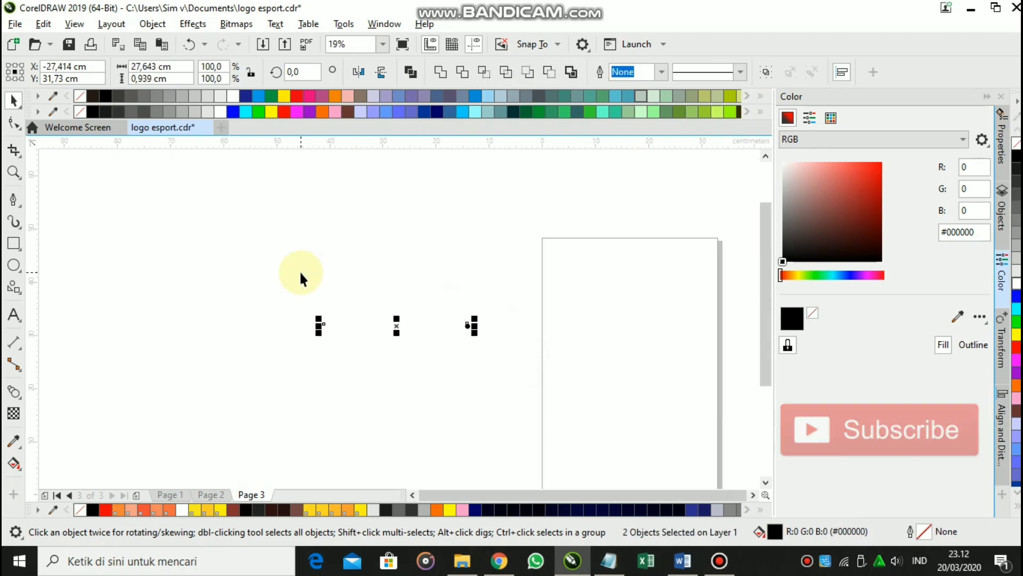
key(Up)
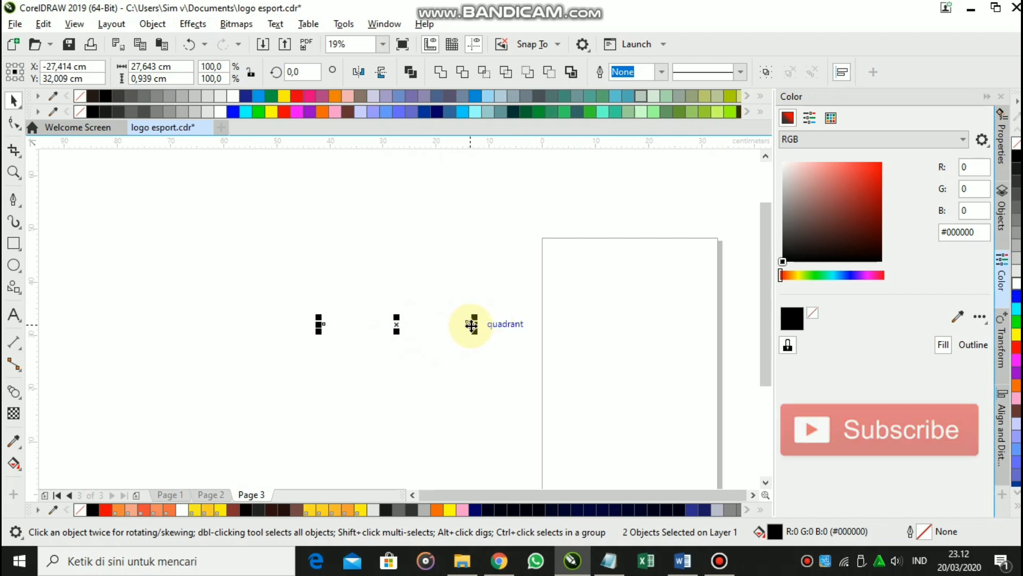
Duplicate the pair of circles about 21.6 cm below the original and align the left and right pairs vertically
drag(470, 378, 468, 441)
click(469, 428)
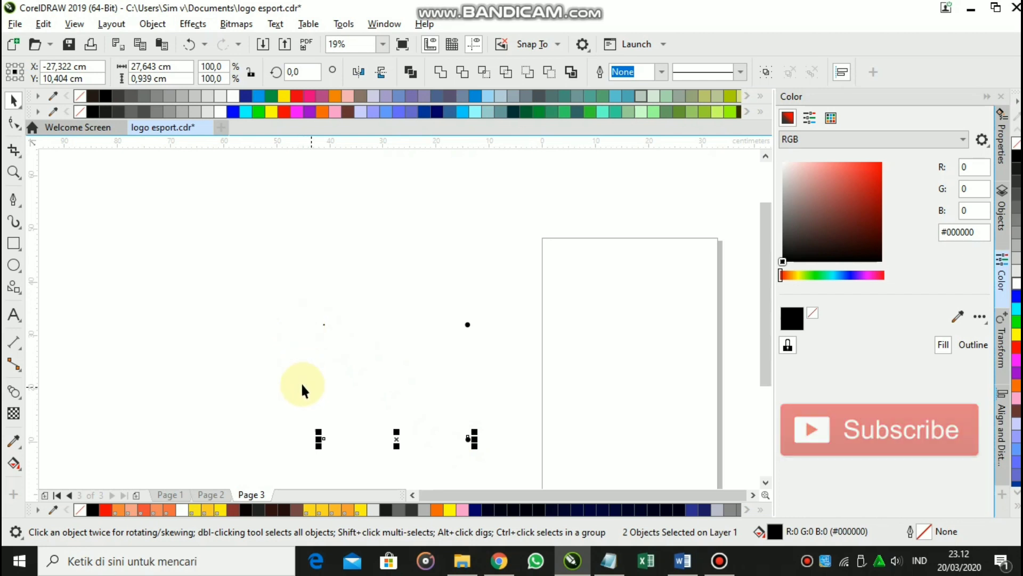
drag(288, 304, 339, 352)
drag(379, 472, 414, 249)
click(501, 454)
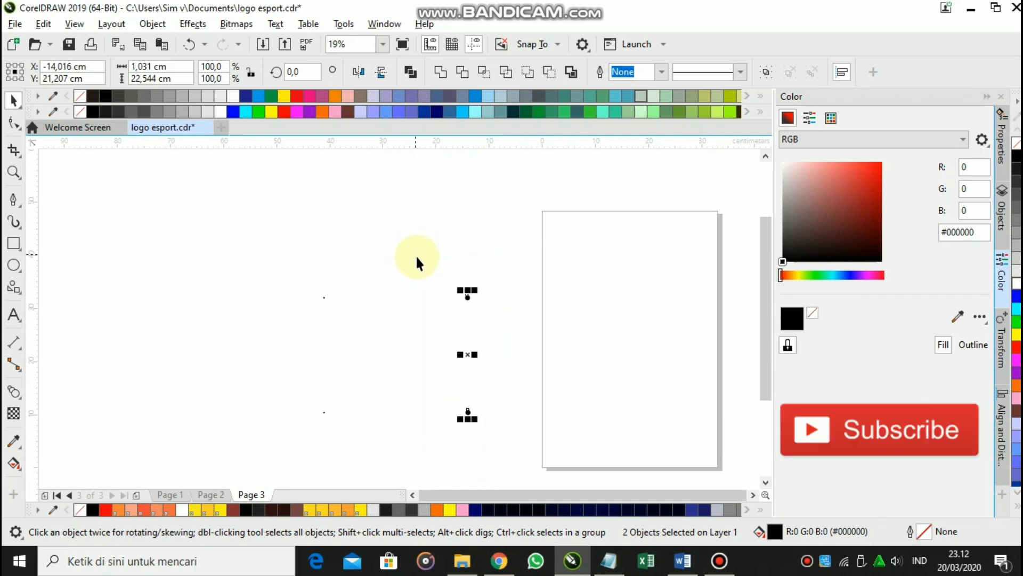
click(397, 264)
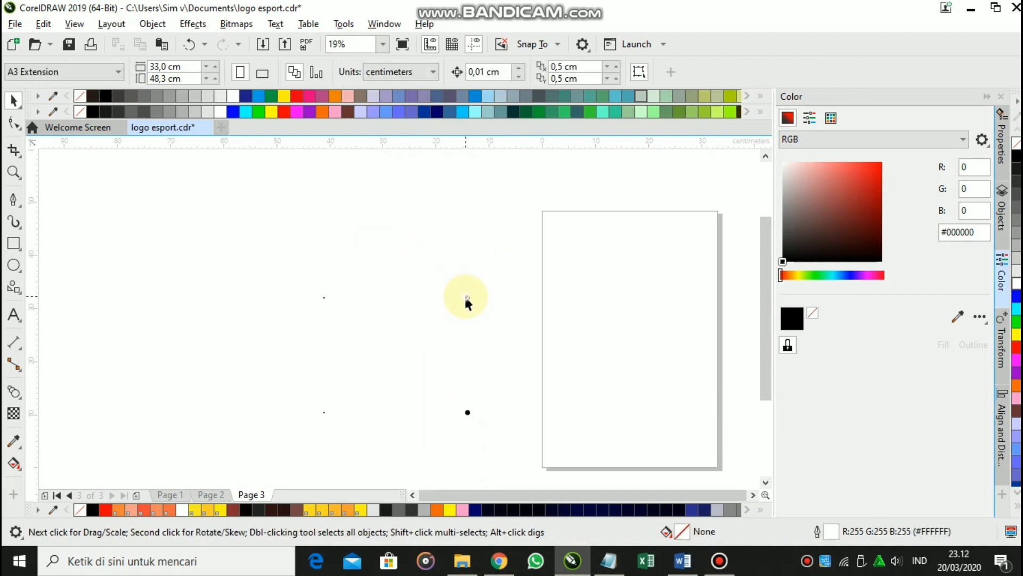
Blend the upper large circle into the upper small circle with the Blend tool
click(466, 295)
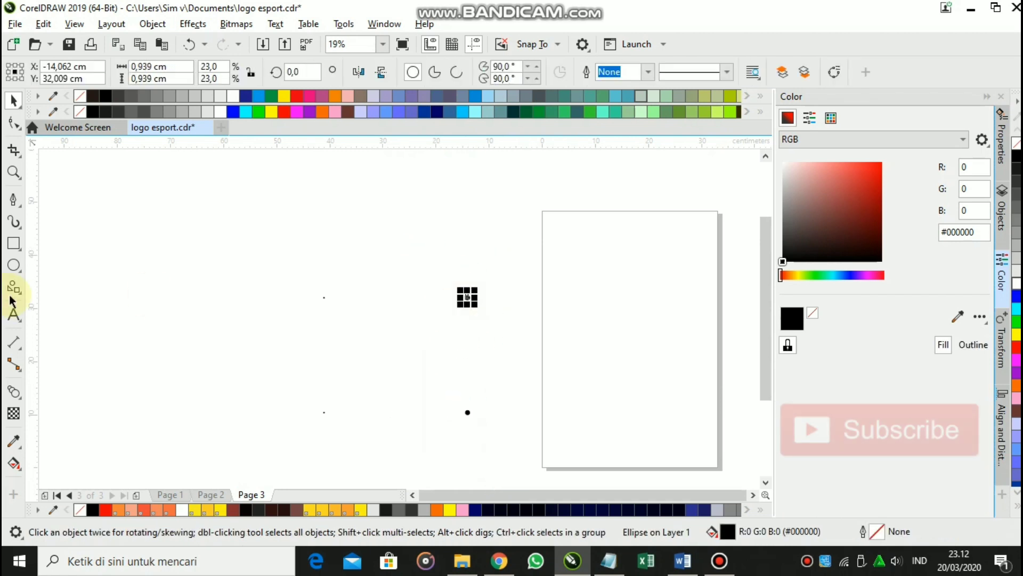
click(13, 392)
click(17, 397)
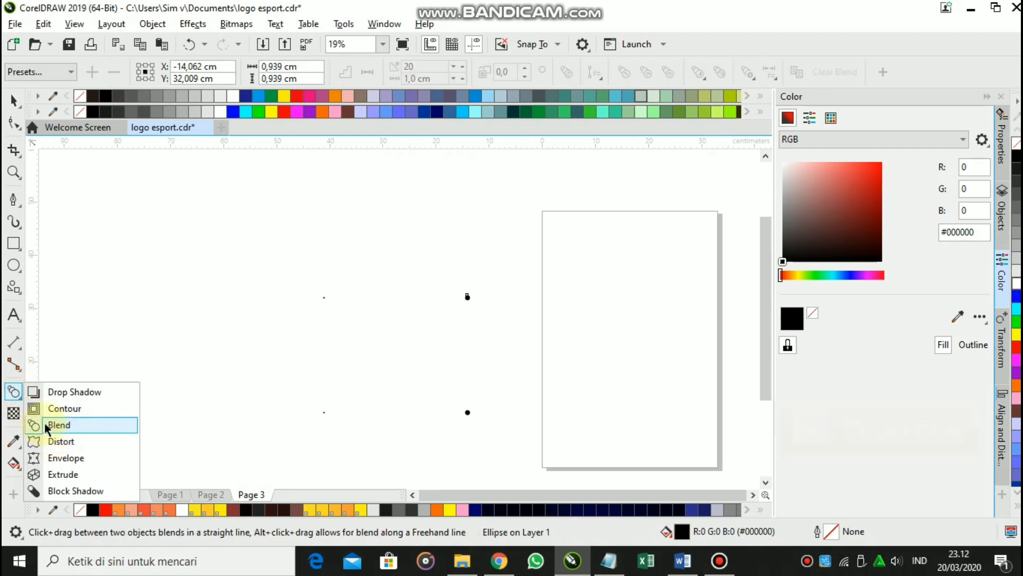
click(58, 427)
click(467, 294)
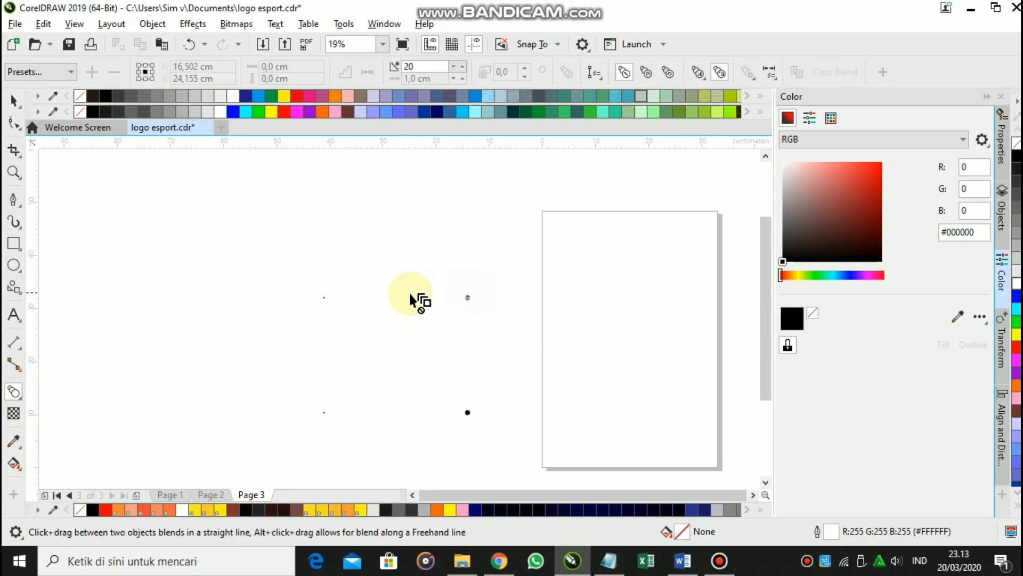
drag(467, 297, 325, 298)
Set the upper blend's number of blend objects to 32
scroll(354, 304, up, 3)
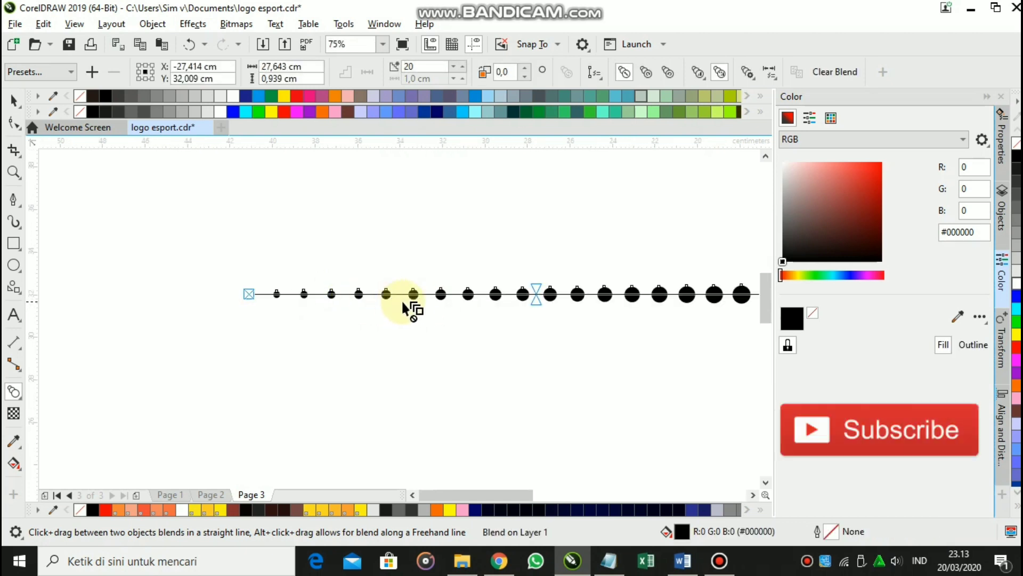
scroll(511, 176, down, 3)
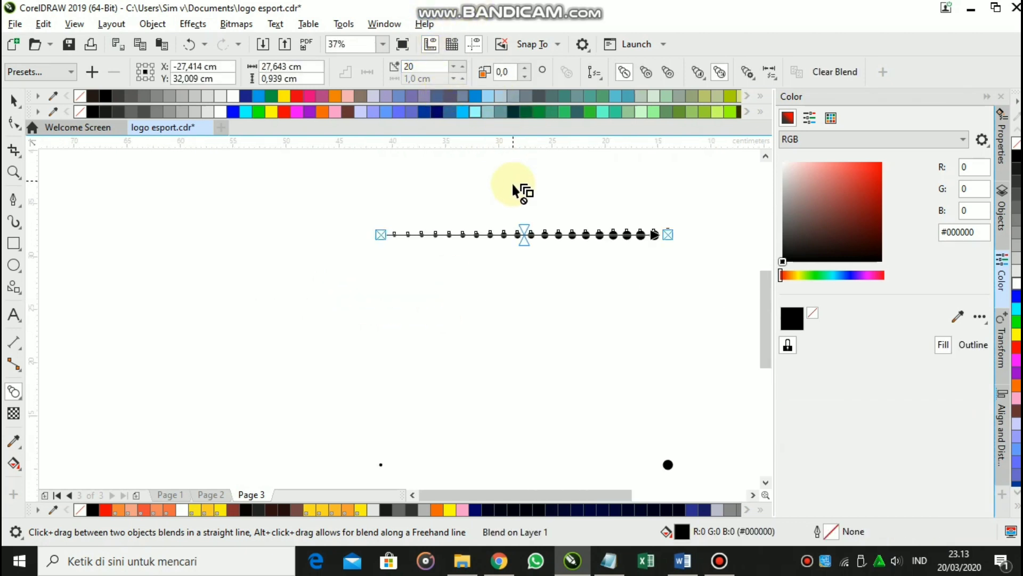
scroll(480, 247, up, 2)
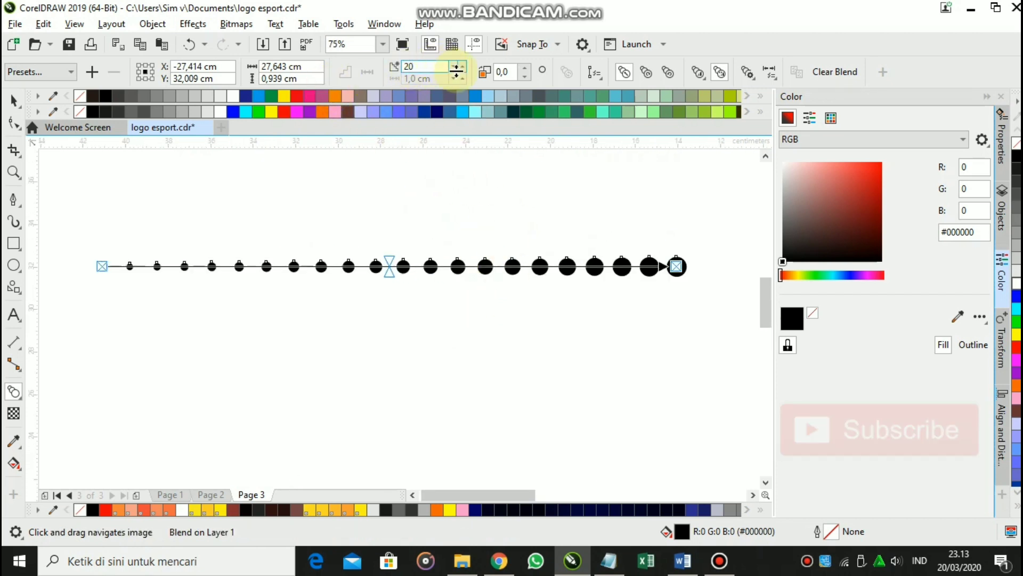
click(462, 65)
click(462, 65)
click(462, 65)
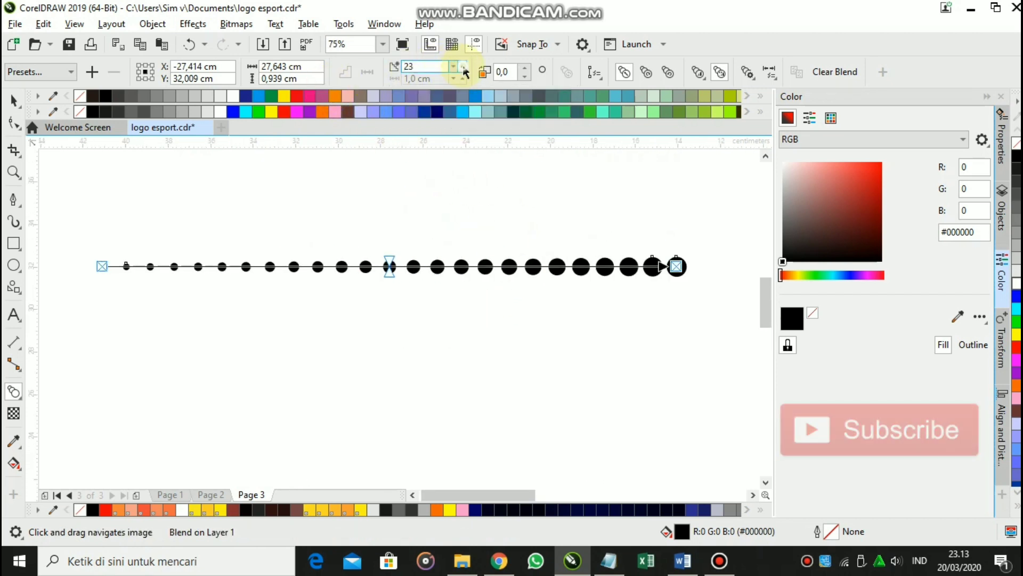
click(462, 65)
click(462, 65)
click(462, 65)
click(462, 65)
click(462, 65)
click(462, 65)
click(462, 65)
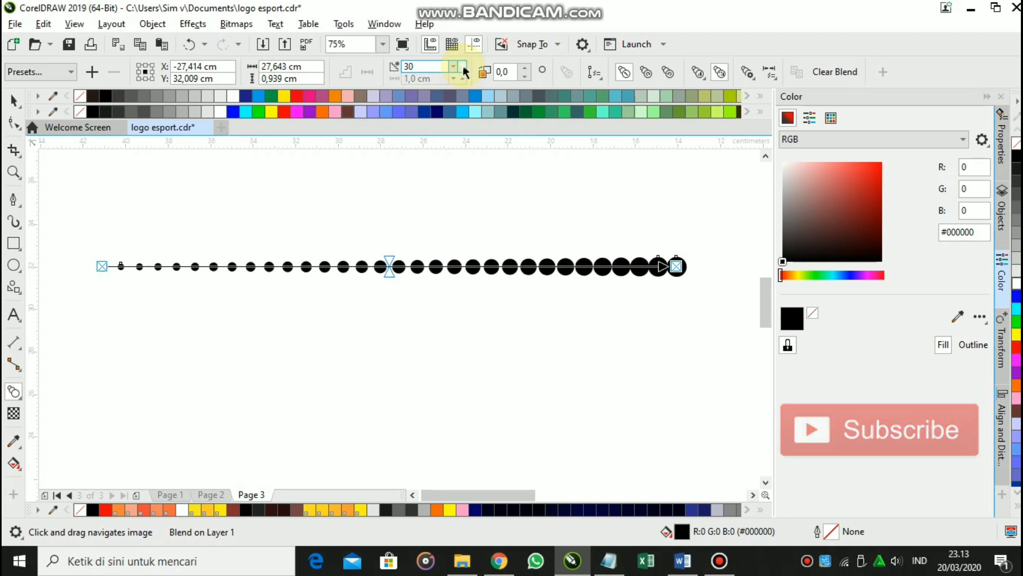
click(462, 65)
click(462, 65)
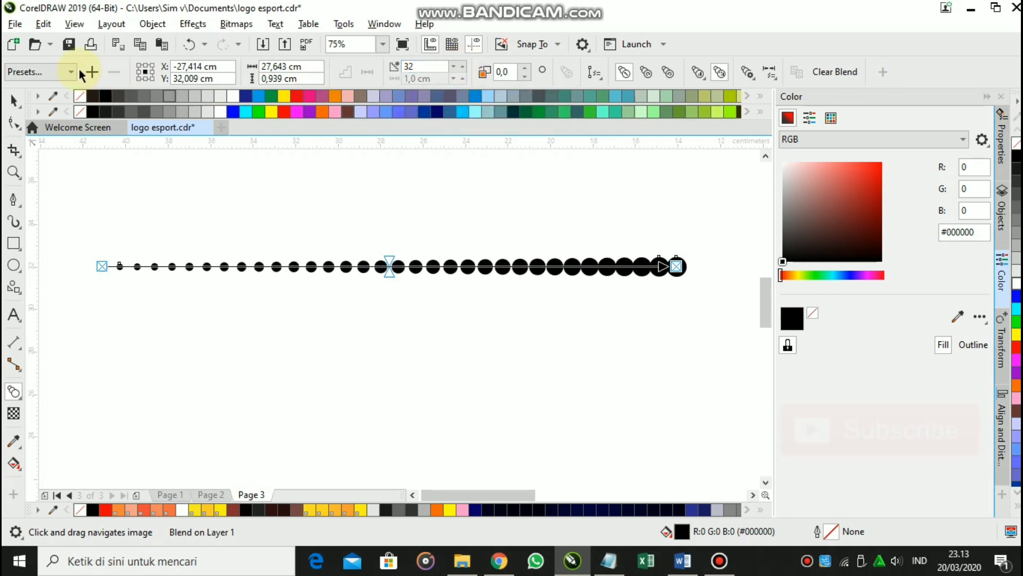
Blend the lower large circle into the lower small circle using 32 blend steps
scroll(267, 187, down, 3)
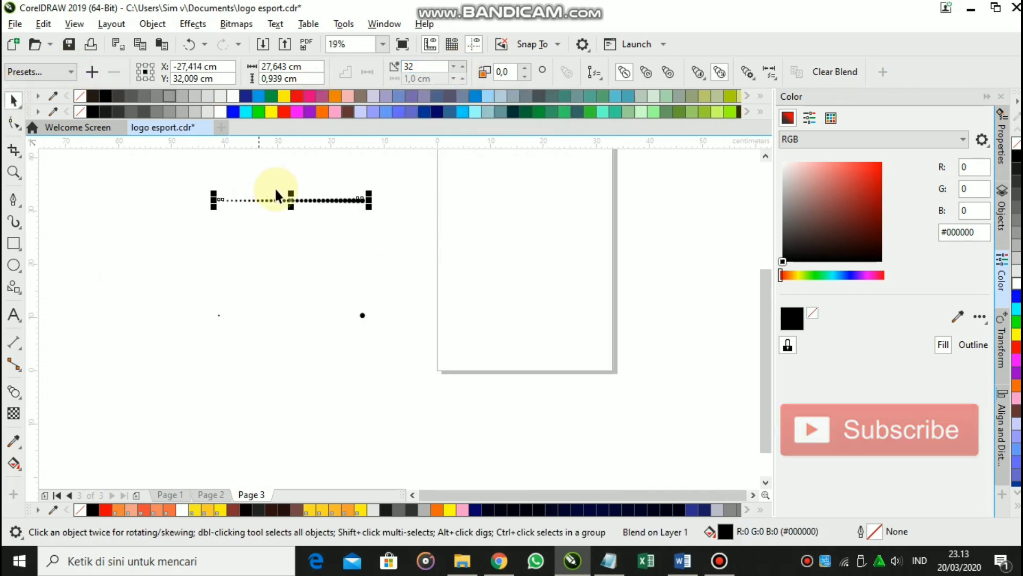
click(362, 317)
click(362, 315)
click(14, 392)
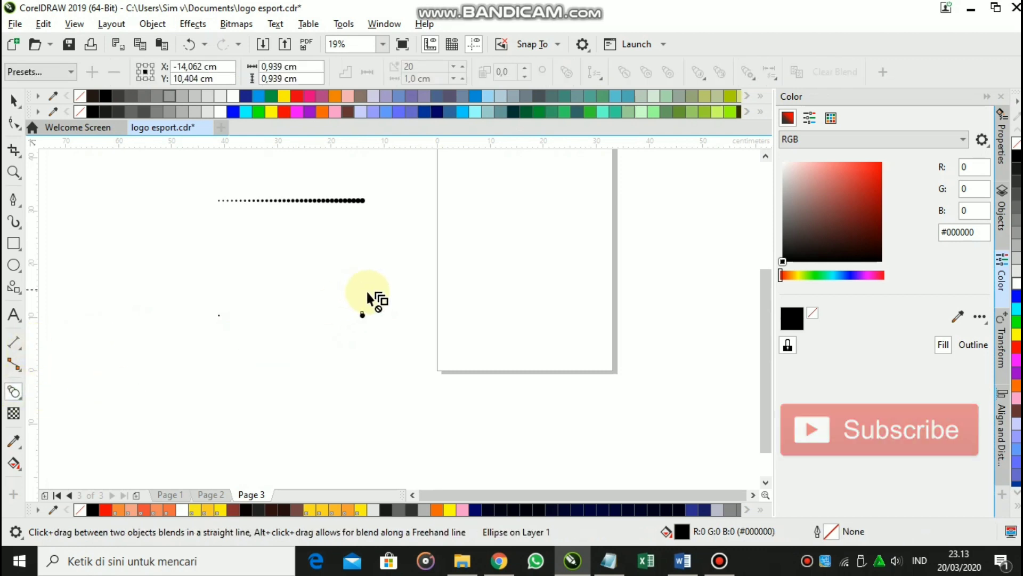
drag(363, 315, 219, 317)
click(418, 66)
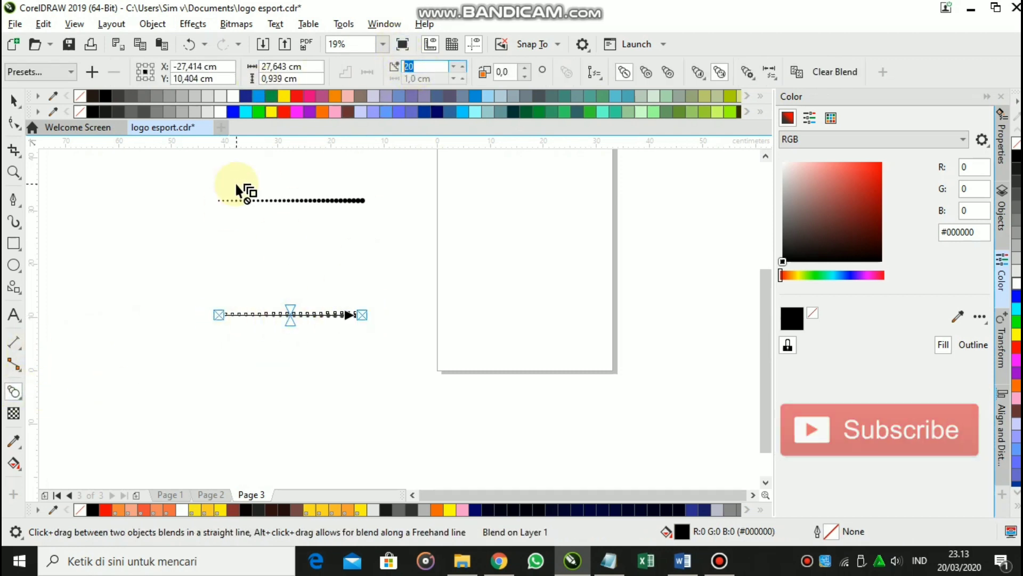
text(32)
key(Return)
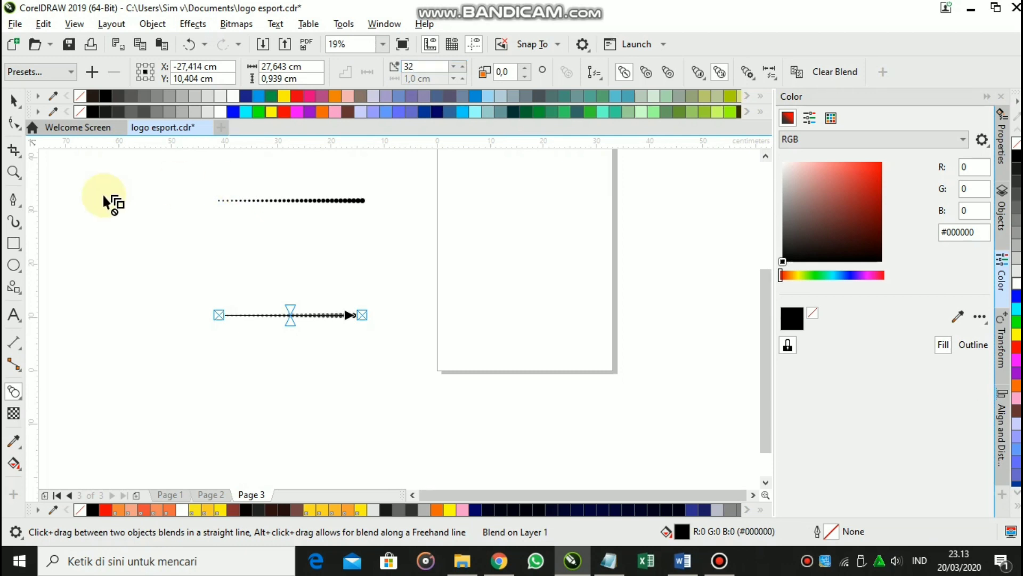
Break apart the lower and upper blends into their separate end circles and intermediate groups
click(15, 104)
click(172, 232)
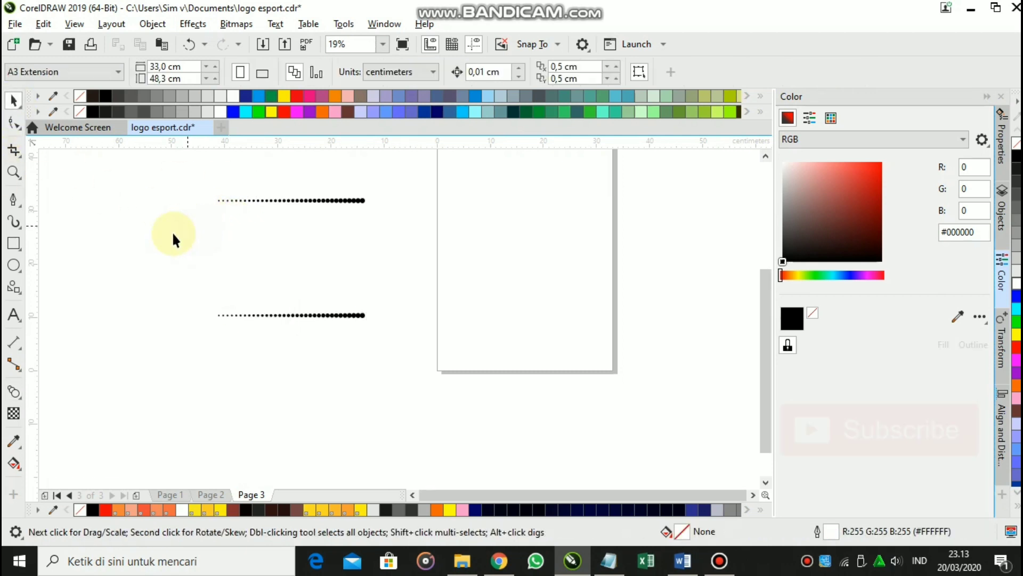
drag(435, 406, 404, 401)
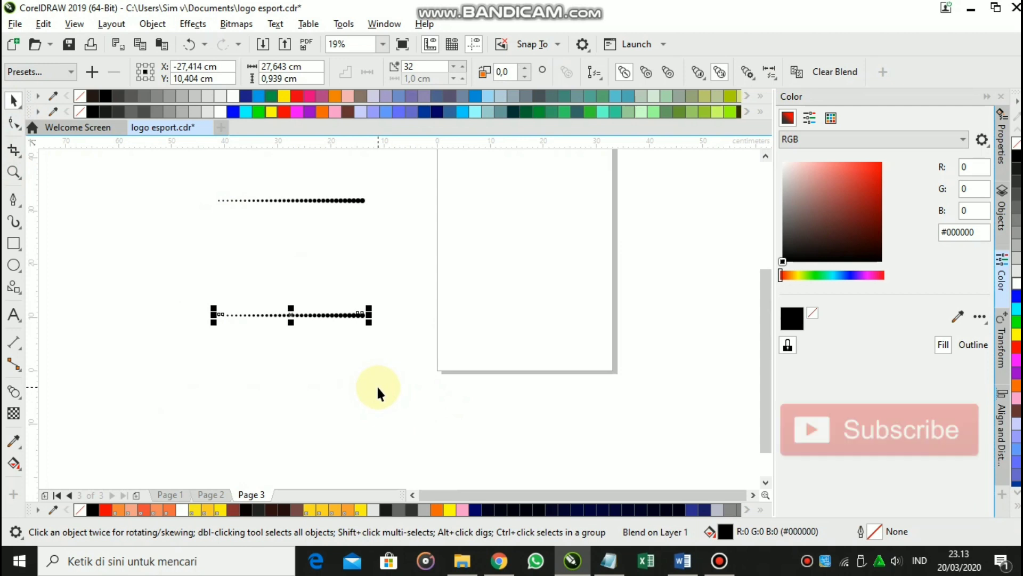
key(ctrl+k)
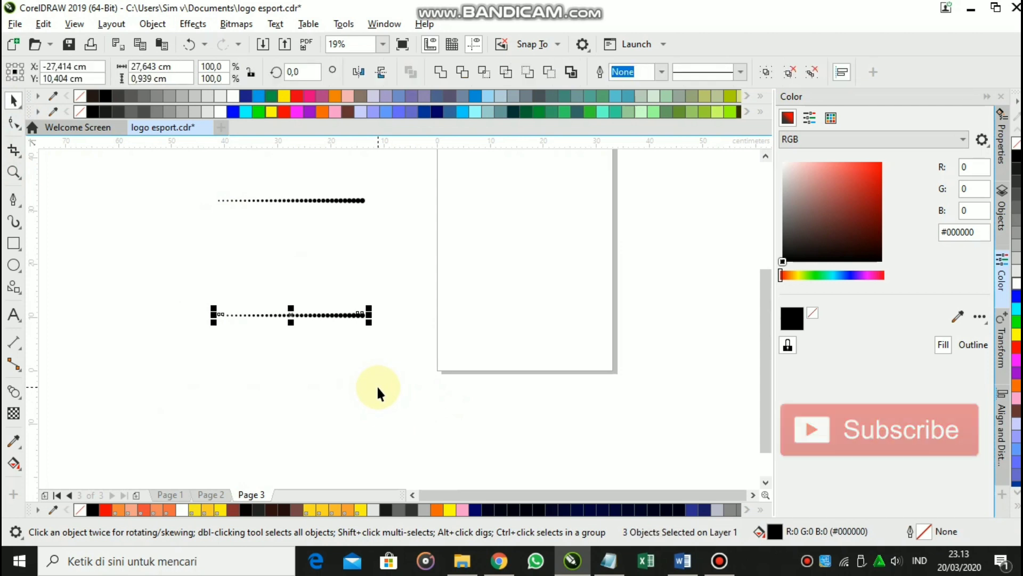
drag(361, 304, 404, 400)
drag(447, 354, 172, 257)
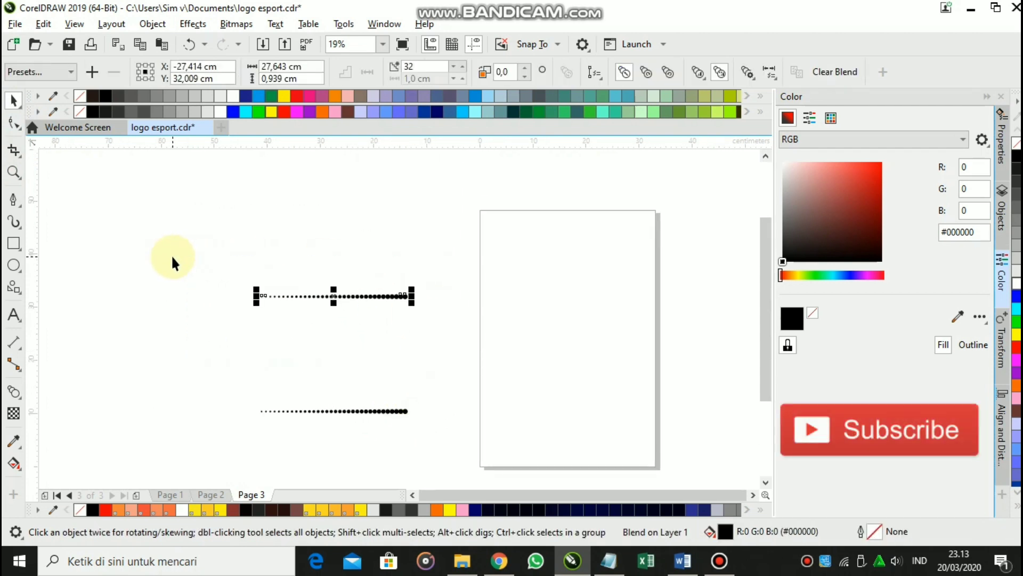
key(ctrl+k)
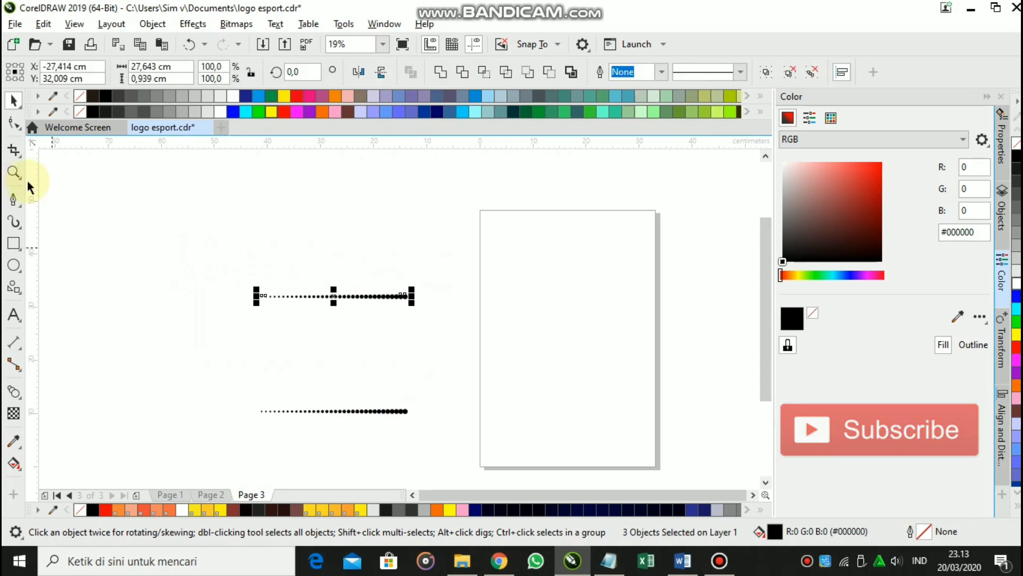
Blend the rightmost circle of the upper row into the rightmost circle of the lower row using 32 steps
click(308, 334)
scroll(410, 298, up, 2)
drag(393, 302, 426, 438)
scroll(433, 212, down, 1)
click(431, 209)
click(13, 392)
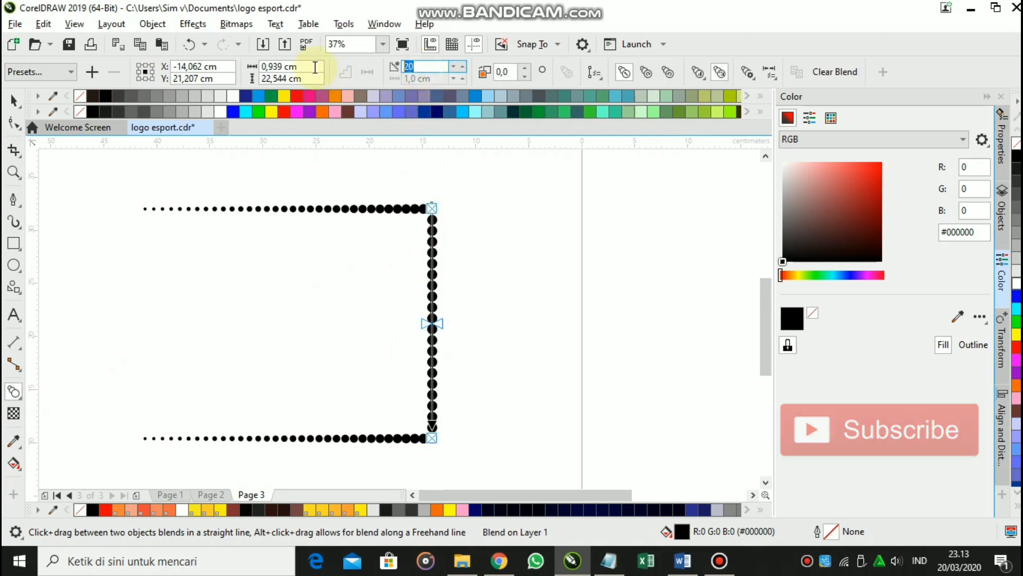
text(32)
key(Return)
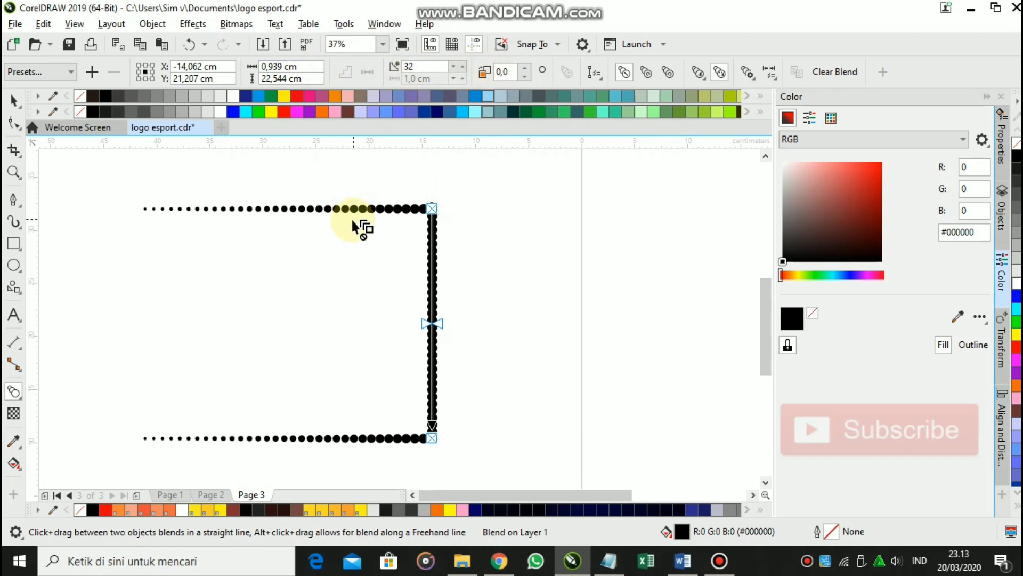
Ungroup the intermediate circles of both the upper and lower rows into individual objects
drag(424, 209, 418, 301)
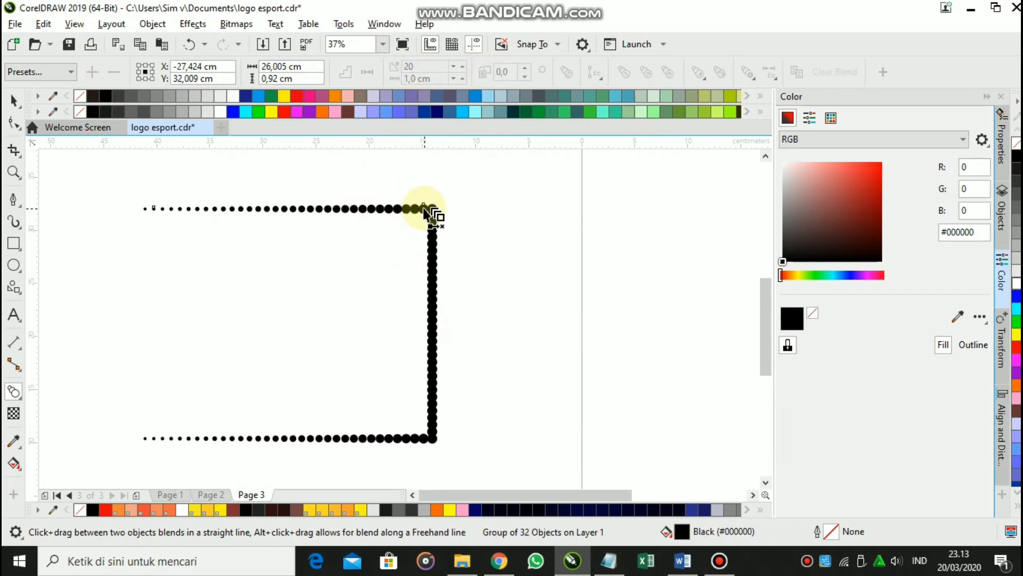
drag(423, 209, 409, 375)
click(13, 101)
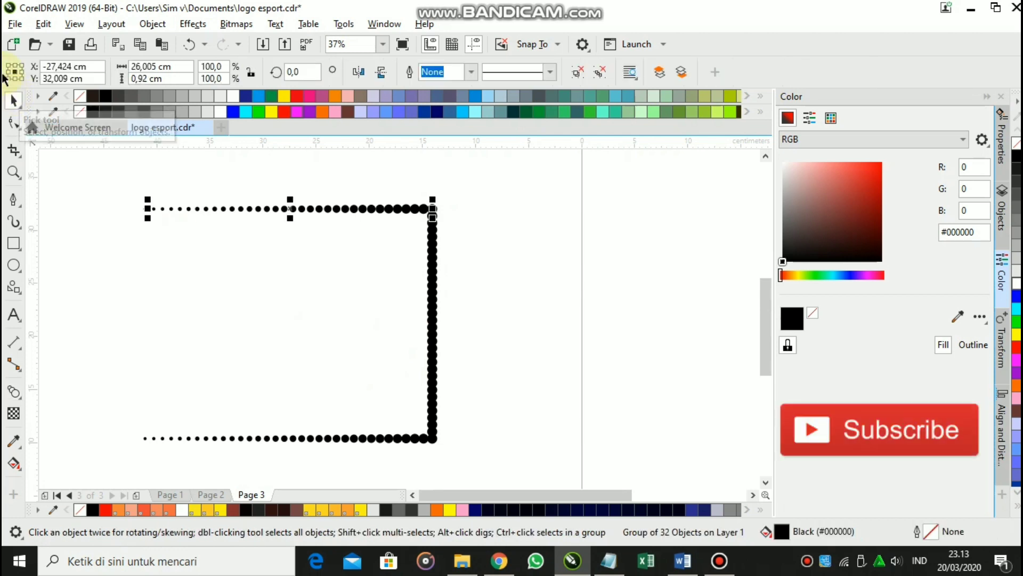
click(326, 436)
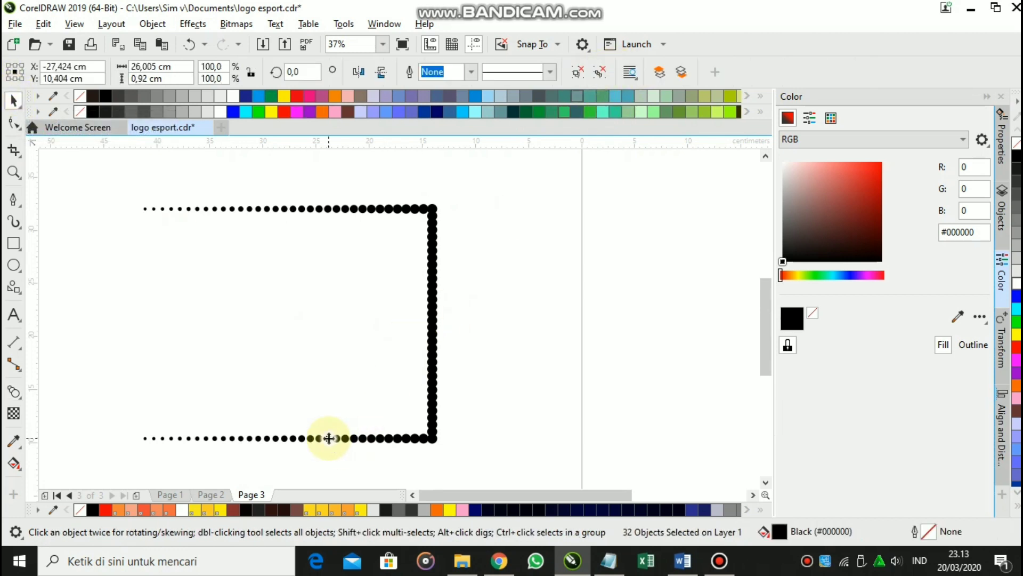
click(600, 72)
click(519, 235)
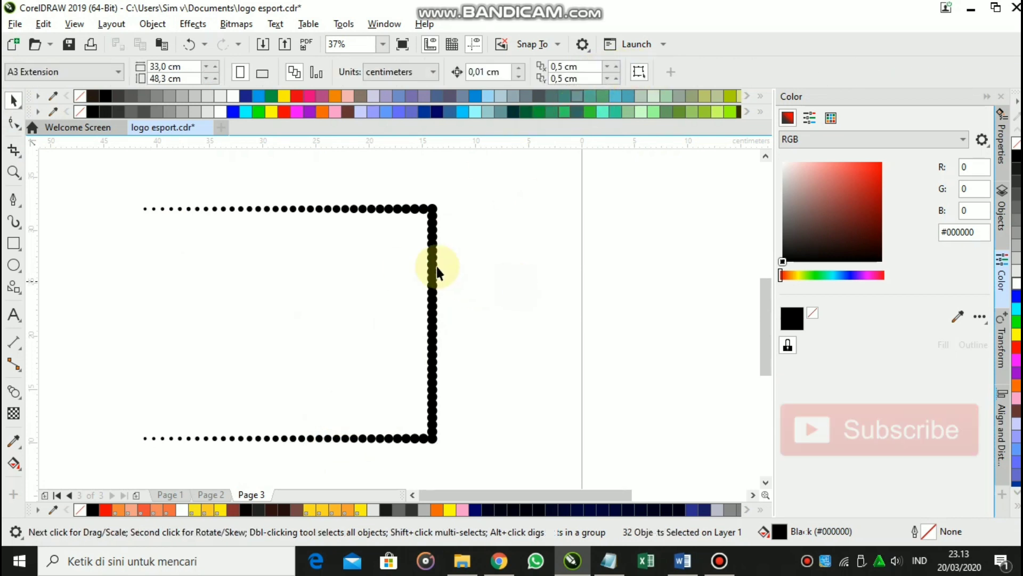
Blend the second circle from the right in the upper row into its lower counterpart using 32 steps
click(424, 209)
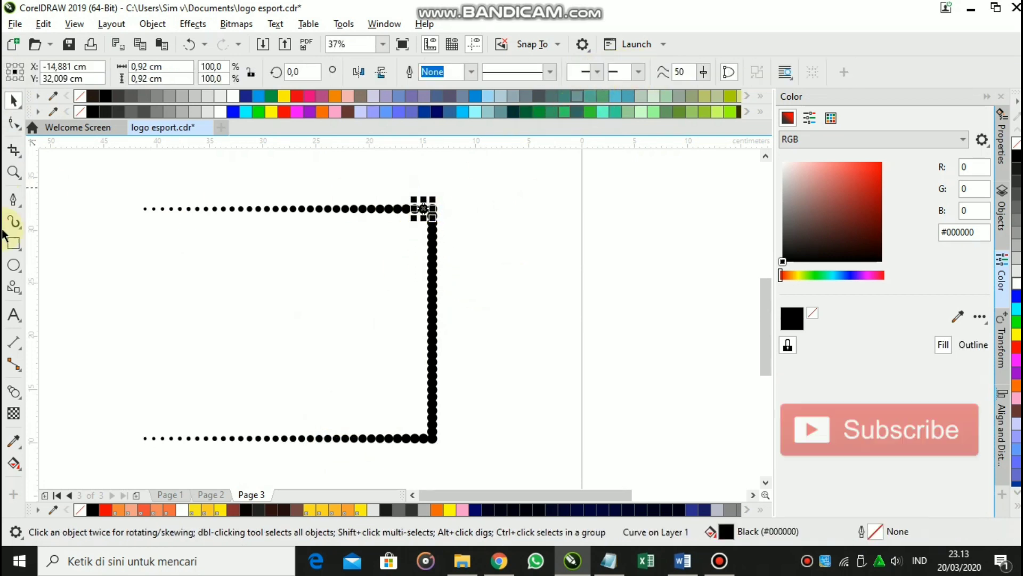
click(11, 395)
drag(424, 210, 424, 438)
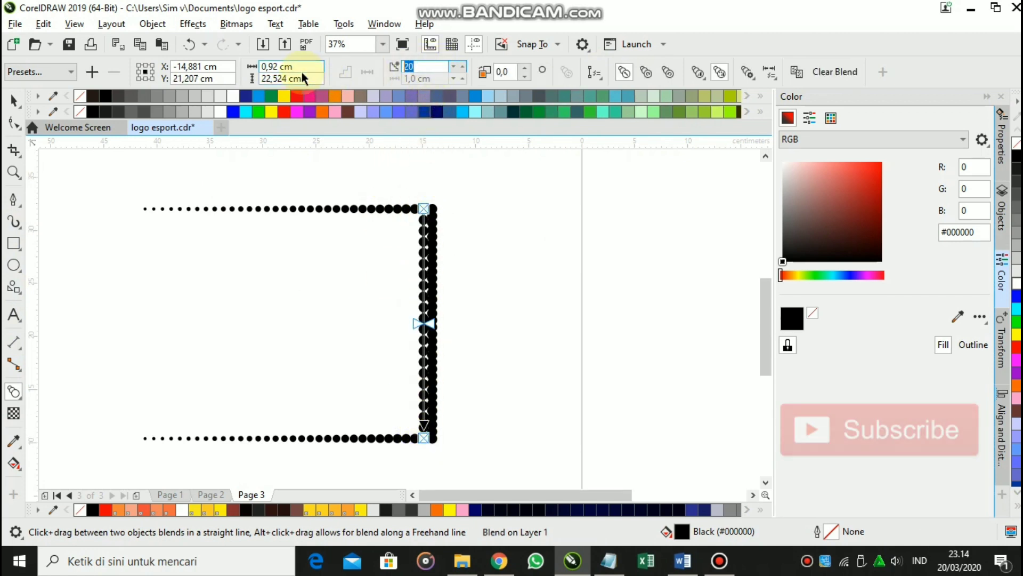
key(BackSpace)
key(BackSpace)
text(32)
key(Return)
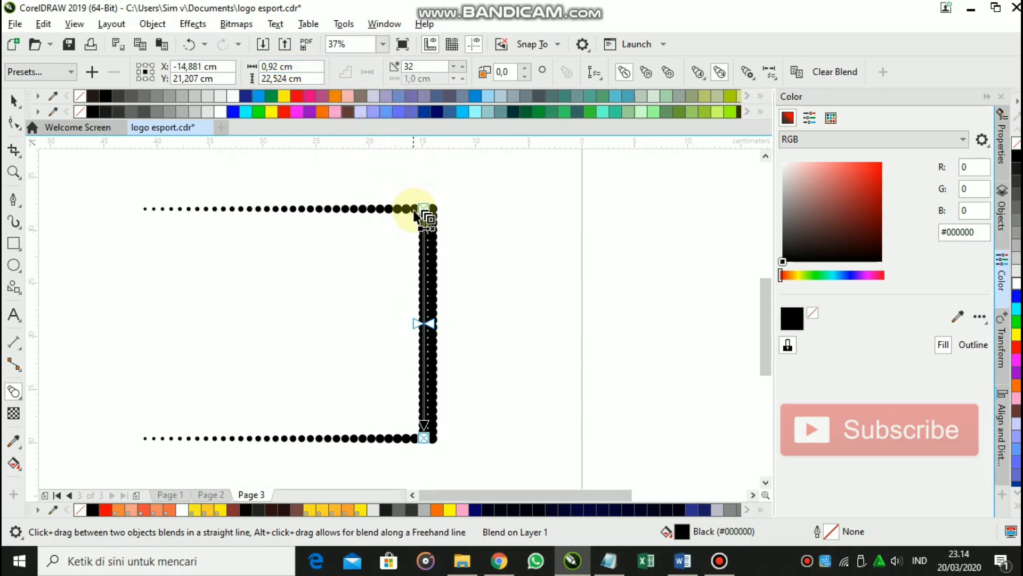
Blend each of the four leftmost circles of the upper row into its lower counterpart using 20 steps
drag(146, 208, 145, 438)
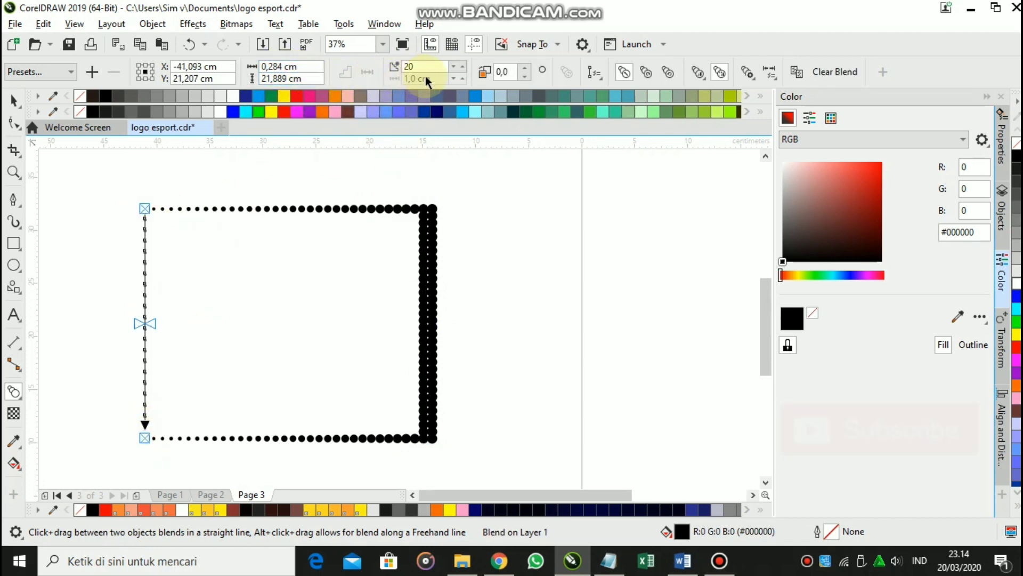
drag(153, 214, 154, 435)
drag(160, 209, 168, 439)
click(152, 440)
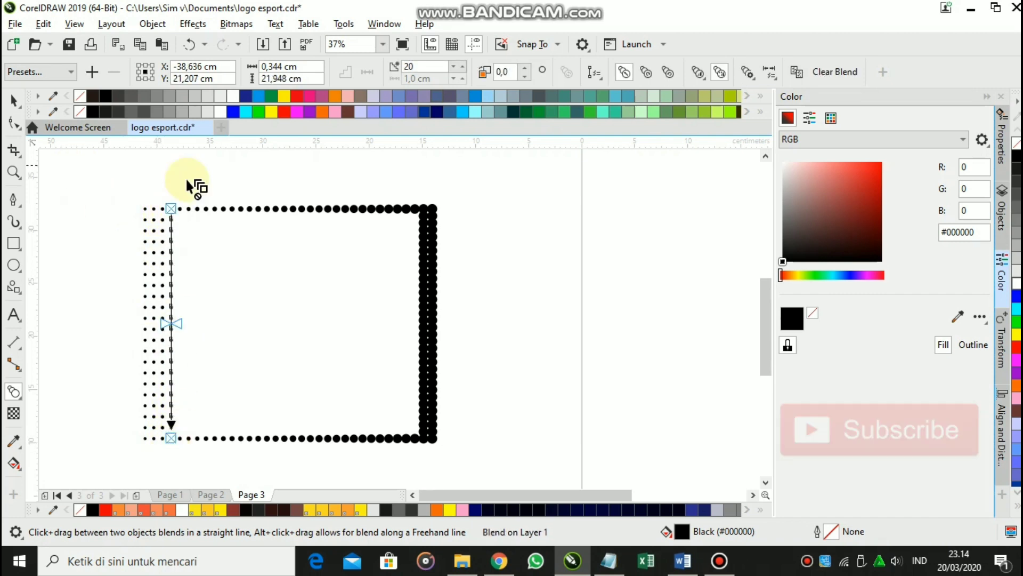
Blend the third and fourth circles from the right of the upper row into their lower counterparts, undoing the stray blend beside them
drag(415, 208, 414, 440)
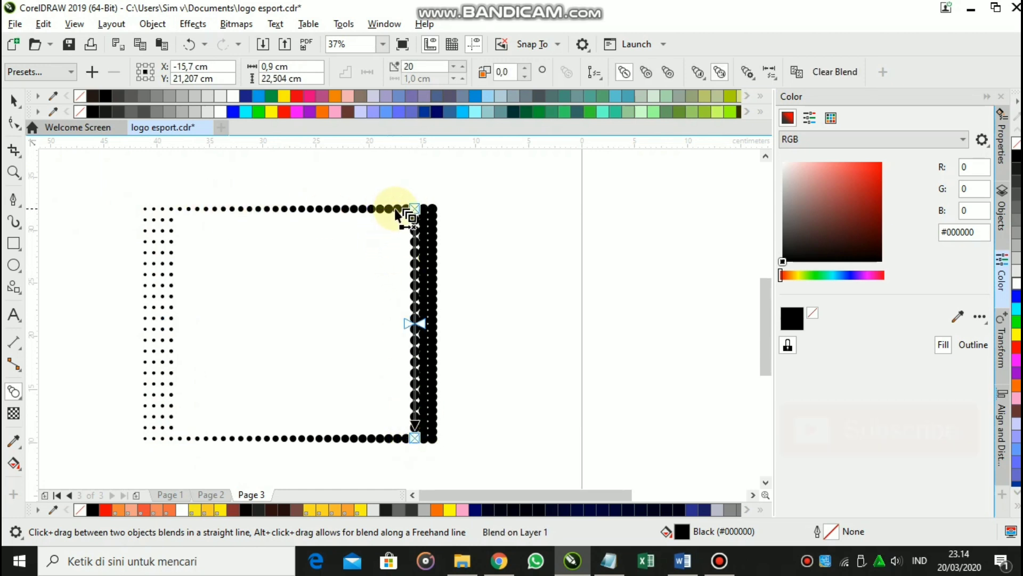
drag(407, 212, 411, 441)
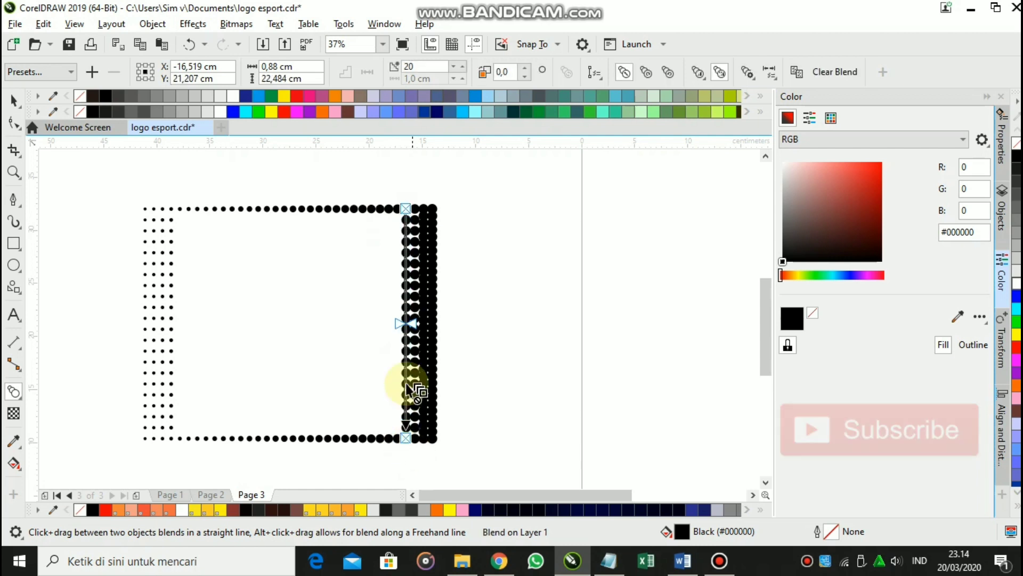
drag(402, 208, 394, 418)
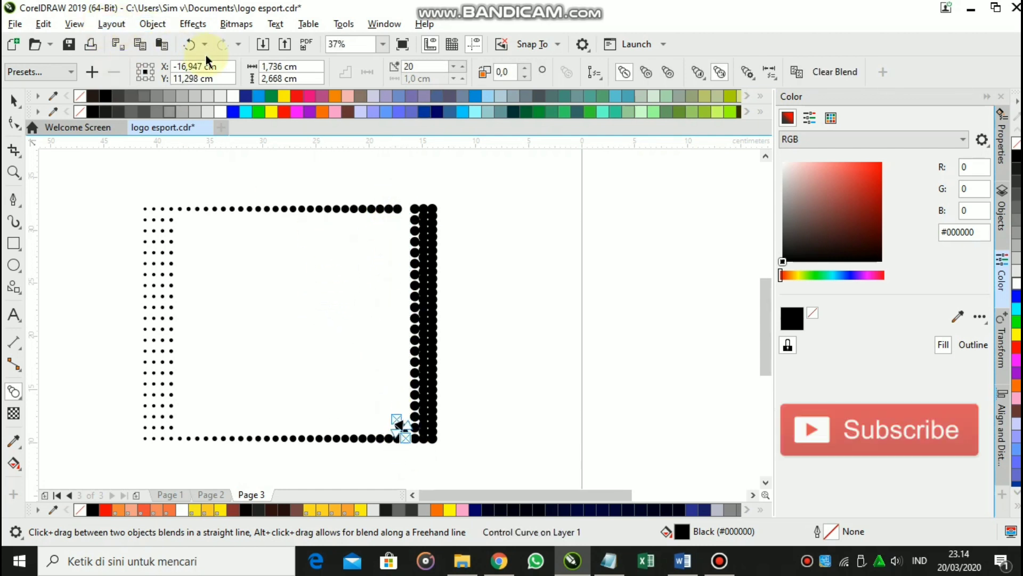
click(190, 45)
Blend the fifth through eleventh circles from the left of the upper row into their lower counterparts using 20 steps
drag(180, 210, 180, 438)
drag(188, 209, 197, 404)
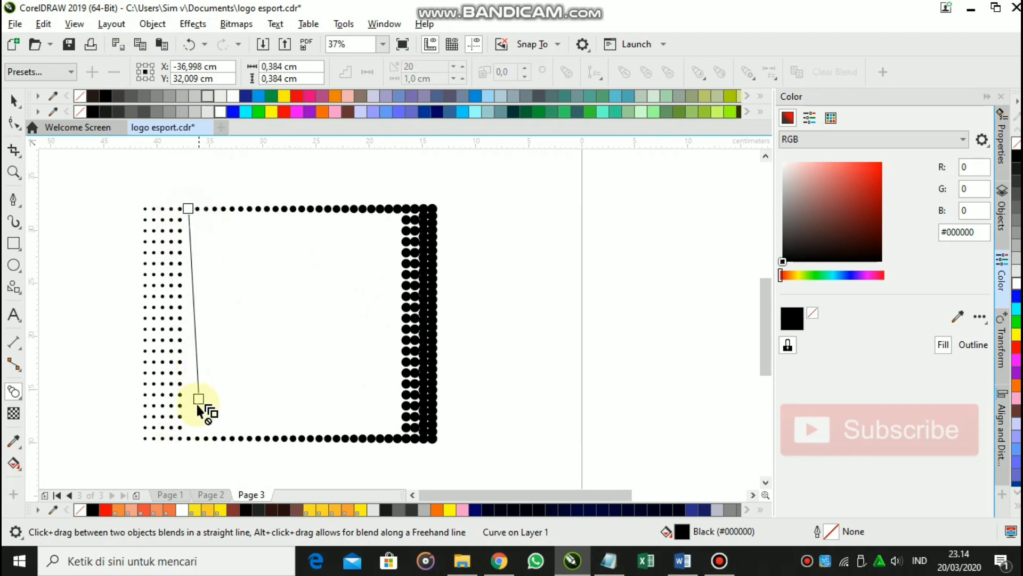
drag(187, 439, 224, 209)
click(224, 205)
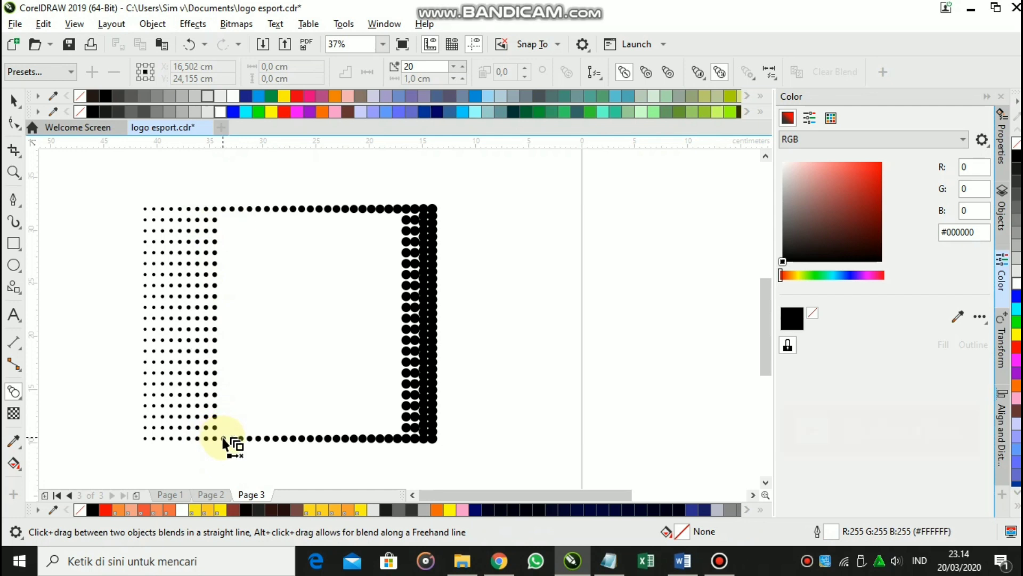
mouse_move(224, 438)
mouse_down()
mouse_move(212, 228)
mouse_move(221, 206)
mouse_move(238, 215)
mouse_move(232, 438)
mouse_up()
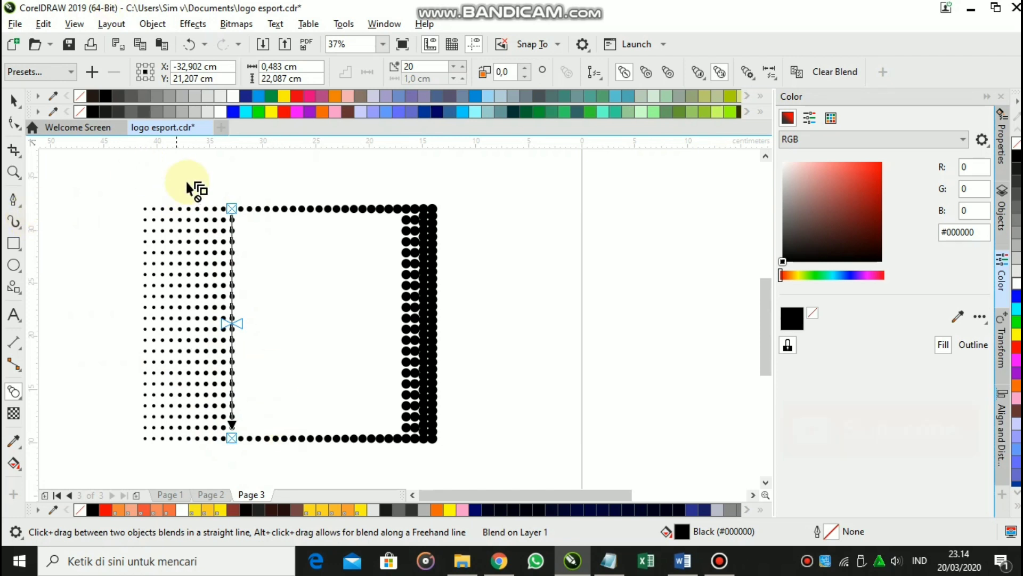
click(247, 401)
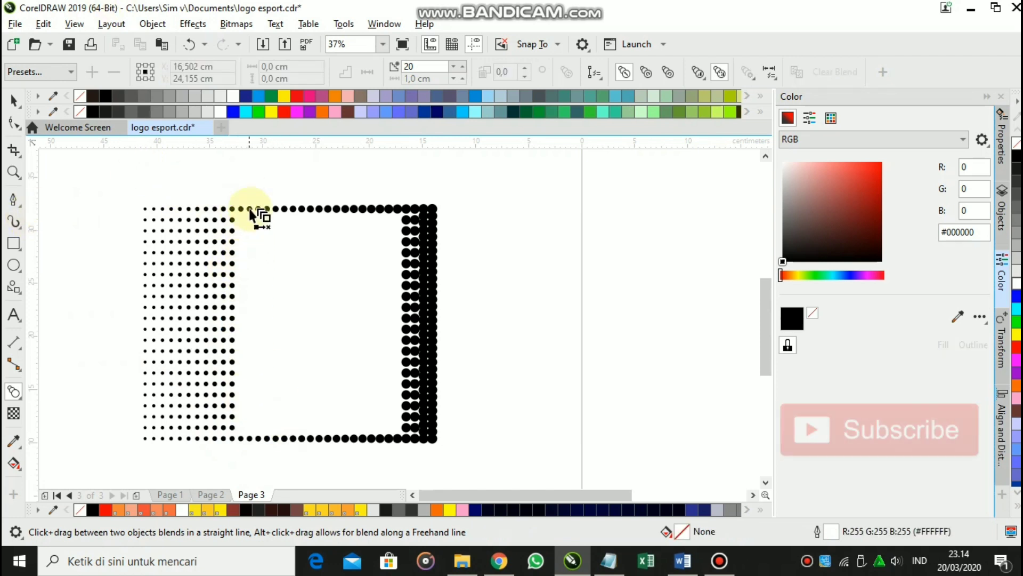
Blend the twelfth through twenty-third circles from the left into their lower counterparts using 20 steps, including the skipped column
drag(241, 210, 293, 438)
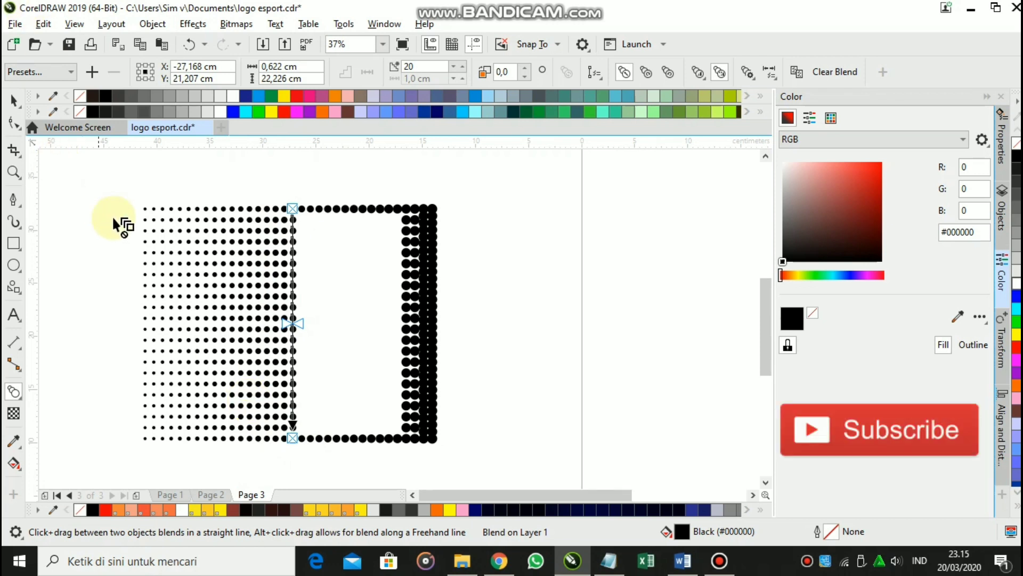
drag(301, 208, 343, 206)
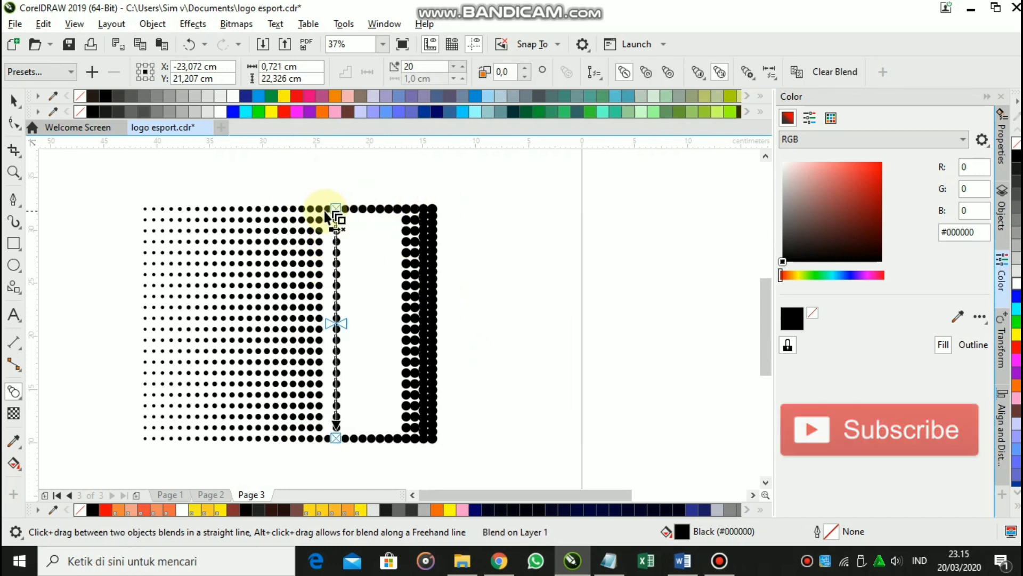
drag(326, 211, 340, 442)
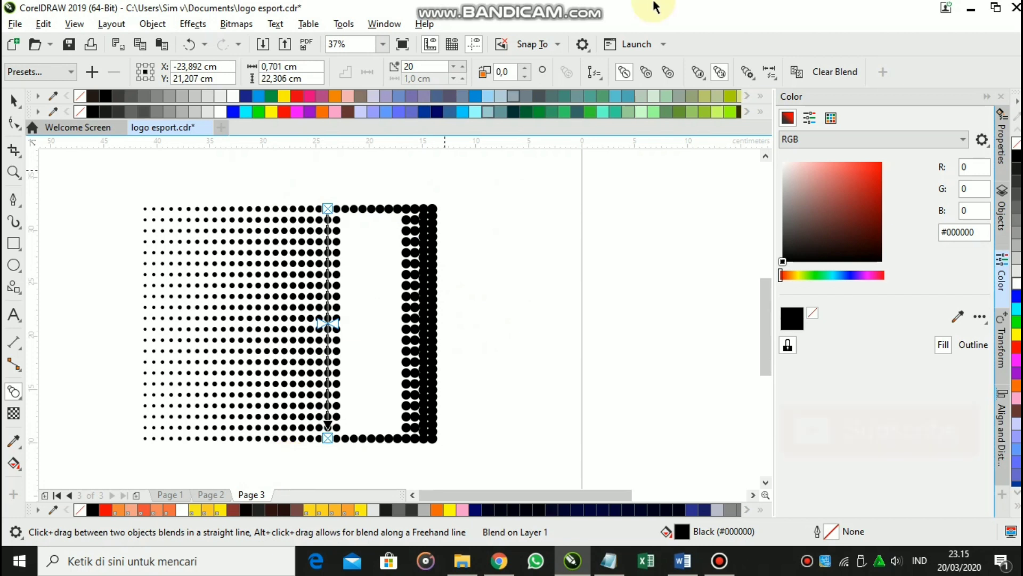
Fill the remaining gap by blending the last seven unblended upper circles into their lower counterparts using 20 steps
drag(397, 208, 395, 441)
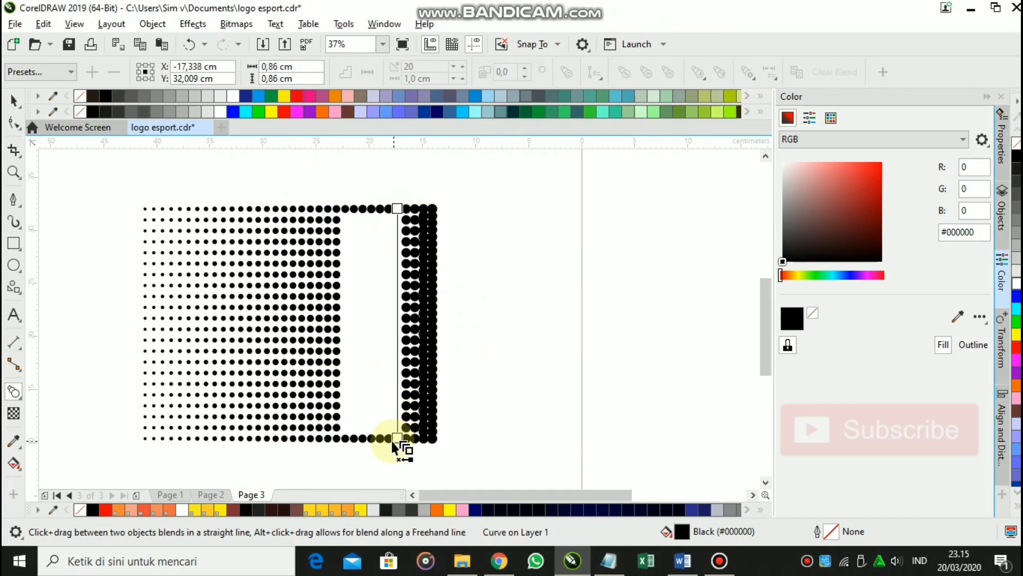
drag(386, 208, 390, 439)
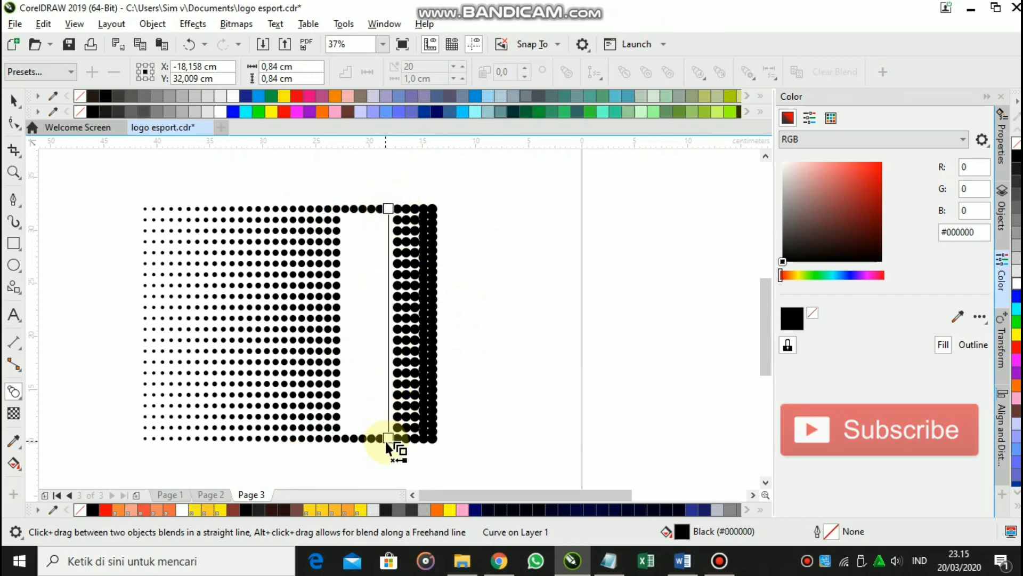
drag(376, 211, 388, 438)
drag(367, 389, 371, 437)
drag(361, 209, 361, 438)
drag(354, 207, 346, 439)
Set the two rightmost column blends to 20 steps each
click(418, 342)
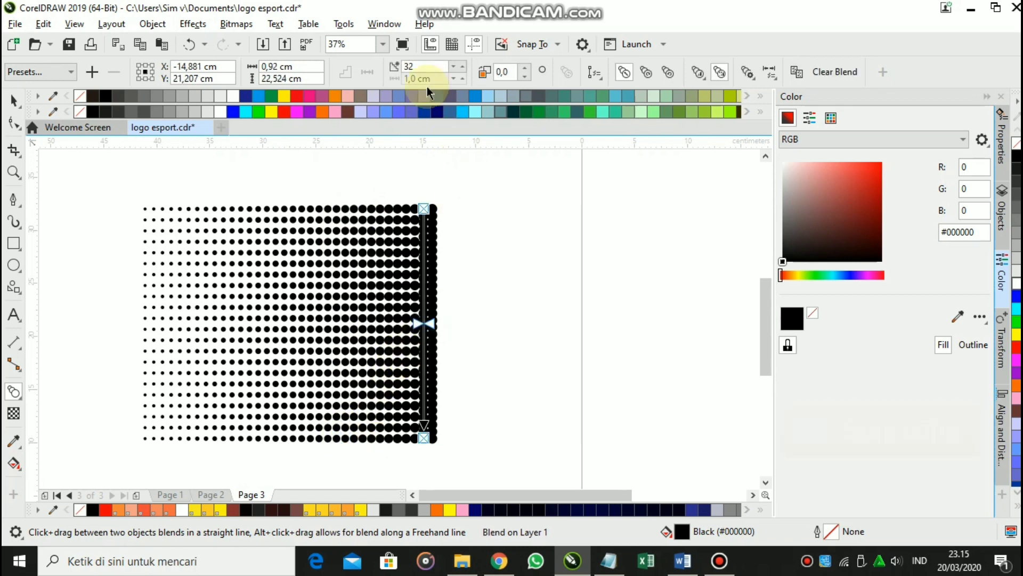
text(20)
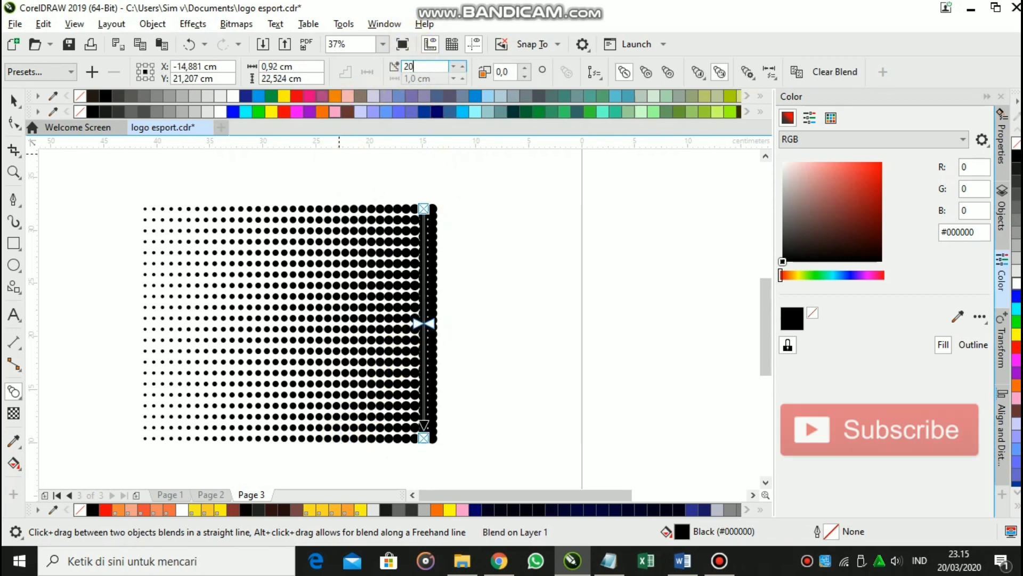
key(Return)
click(433, 228)
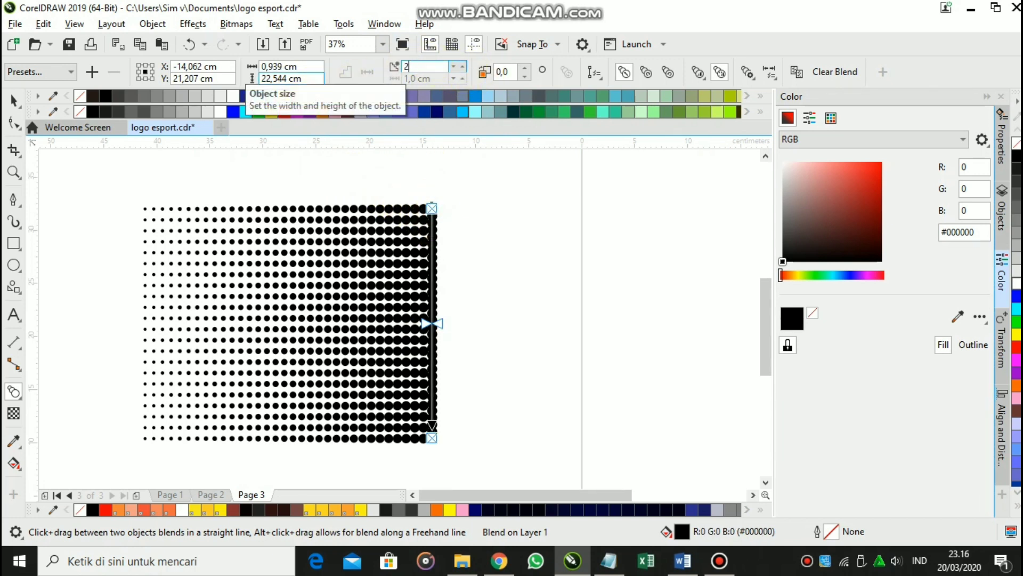
text(20)
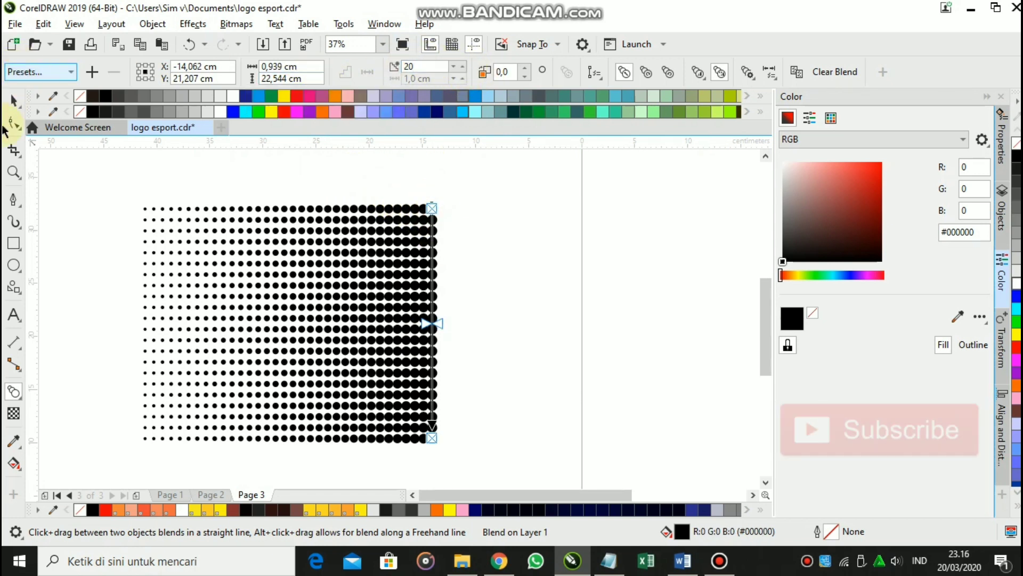
Select the whole dot pattern and move it farther away from the page
click(13, 103)
scroll(347, 264, down, 2)
click(500, 305)
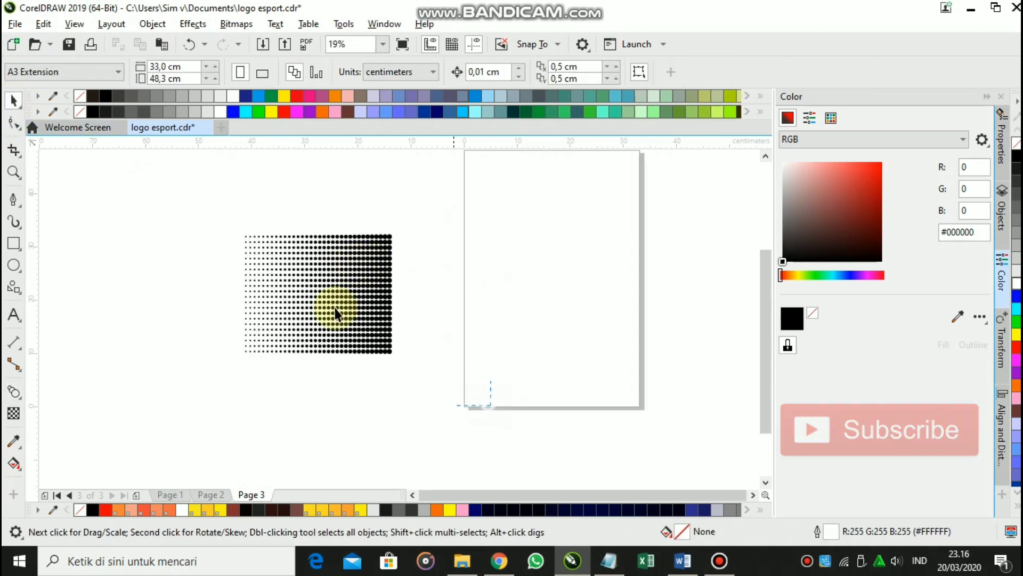
drag(176, 209, 176, 209)
drag(281, 269, 175, 288)
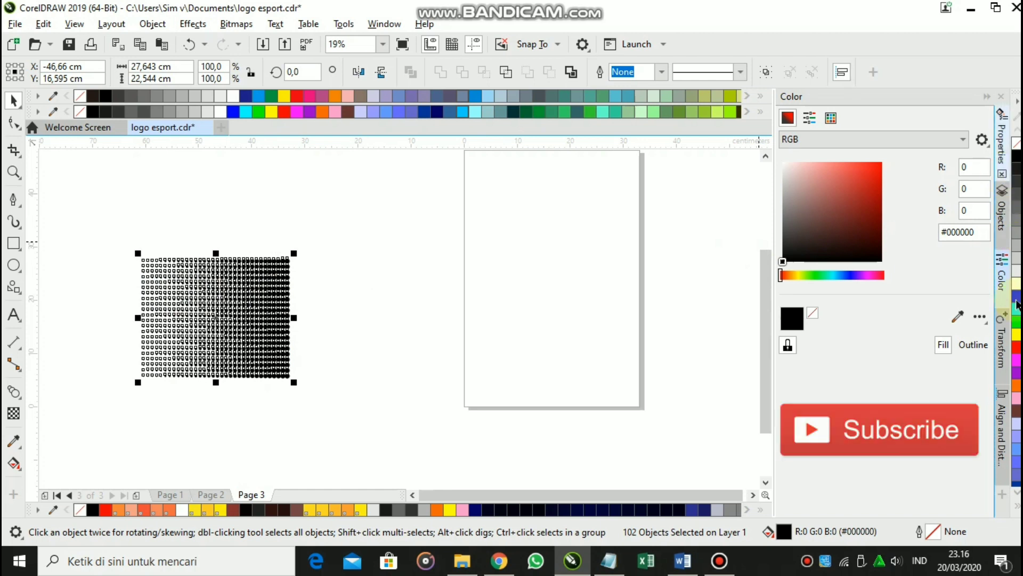
Mirror the selected dot pattern horizontally at 100% scale with 0 copies
click(1006, 336)
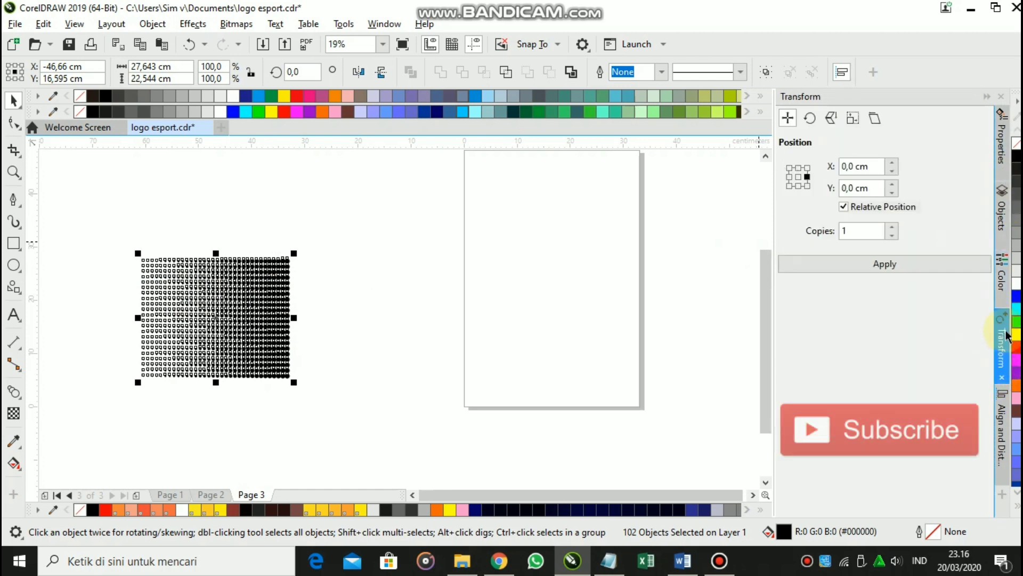
click(832, 118)
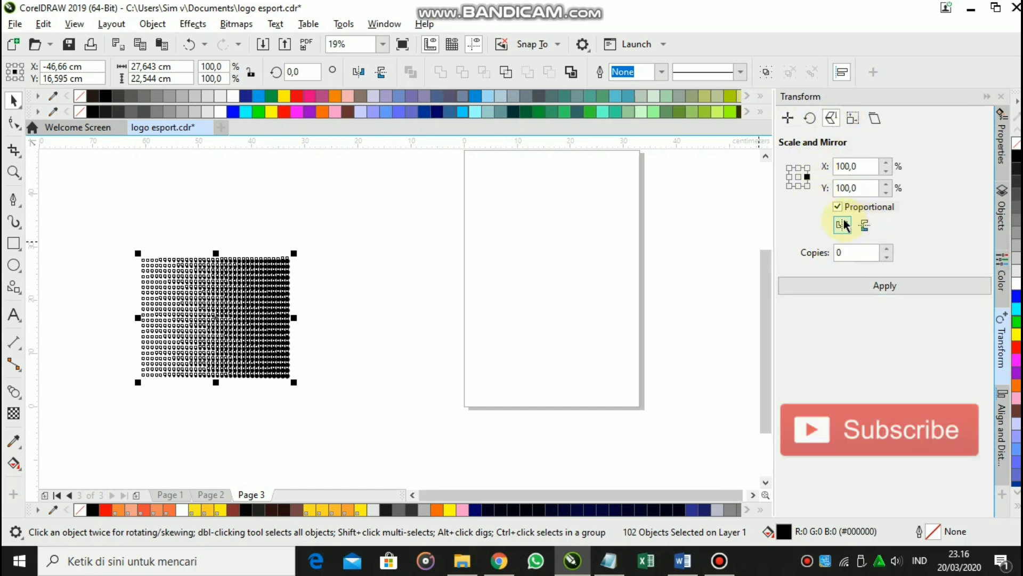
click(849, 278)
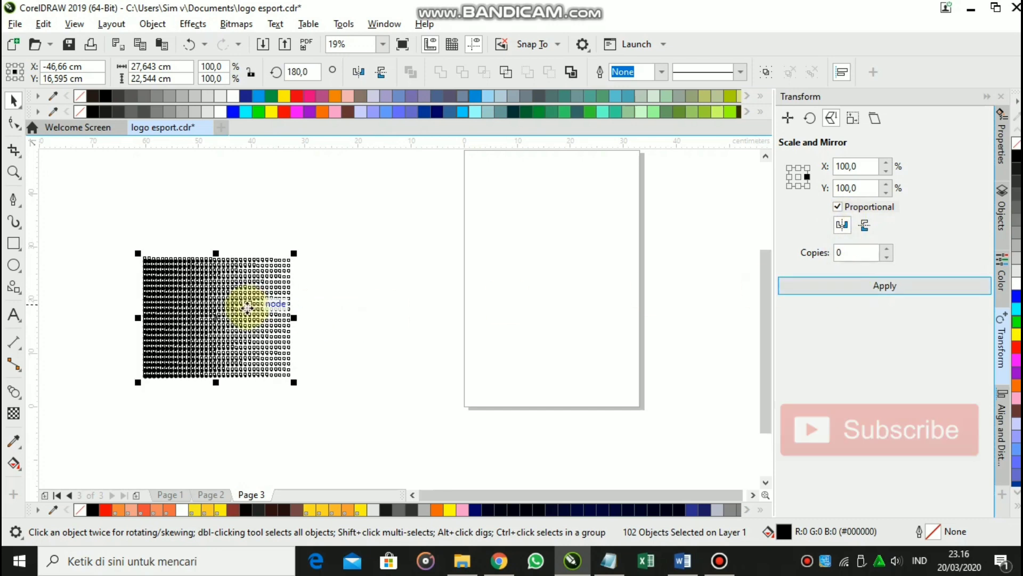
Move the mirrored pattern closer to the page and mirror it horizontally again about its left edge with 0 copies
drag(244, 304, 426, 318)
drag(303, 283, 234, 265)
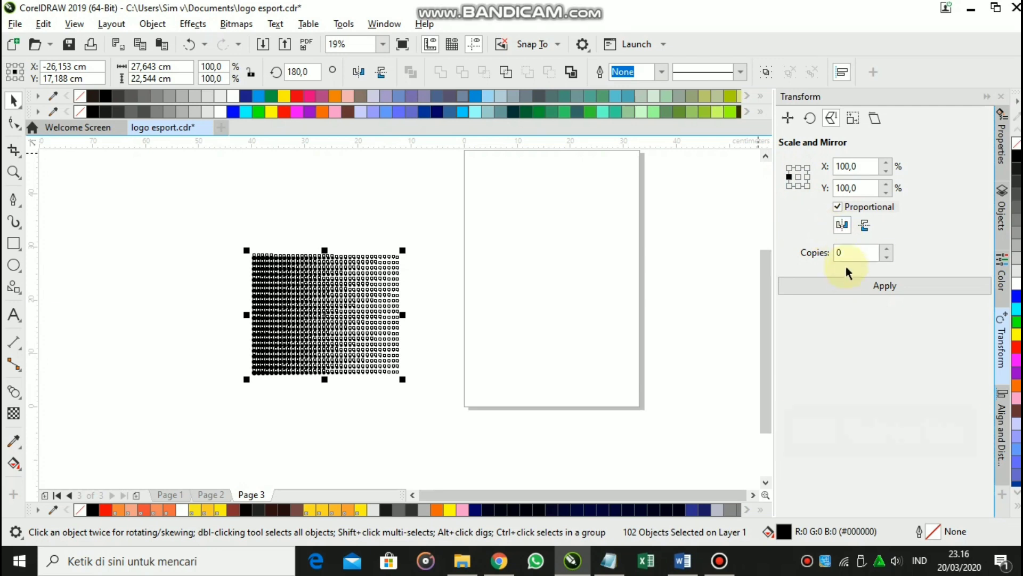
click(844, 286)
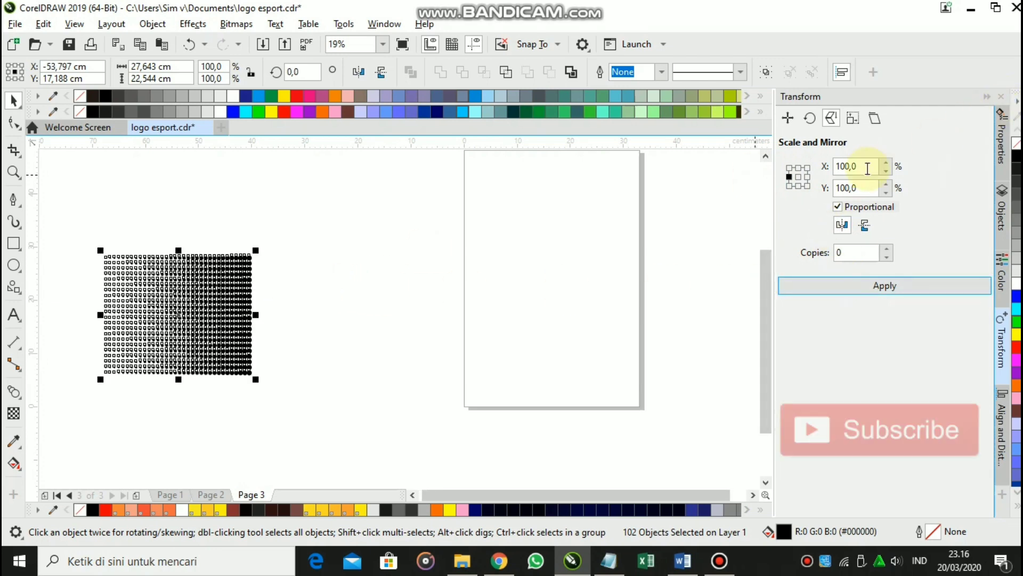
Create 1 horizontally mirrored copy of the pattern against its right edge and inspect the seam between the halves
click(808, 177)
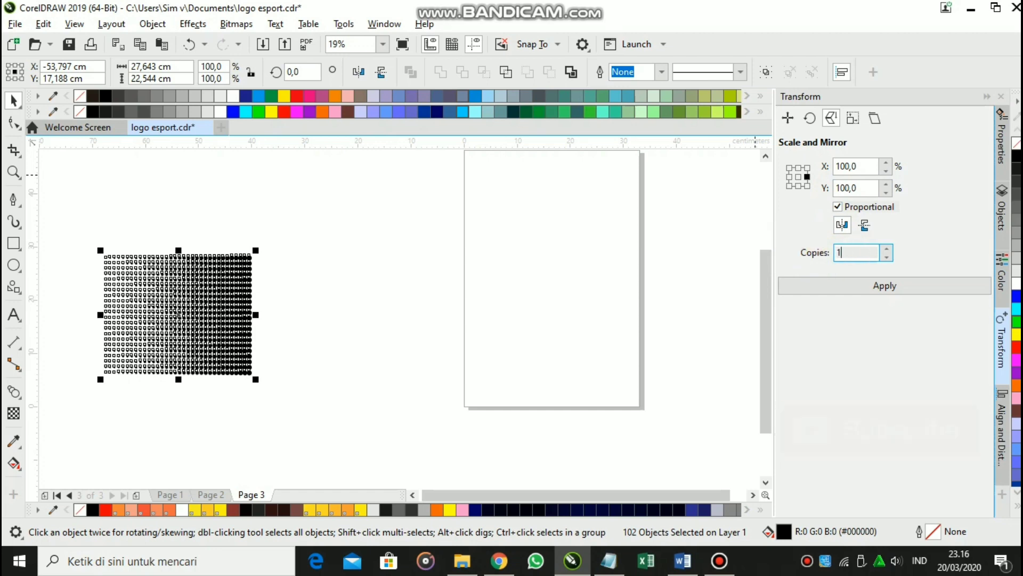
click(853, 288)
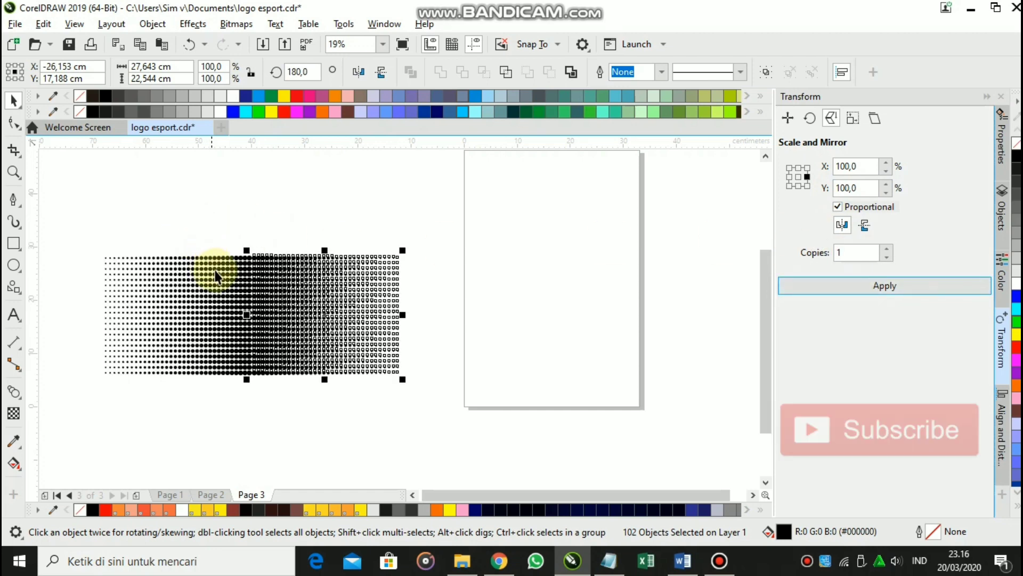
scroll(277, 248, up, 2)
scroll(279, 249, up, 2)
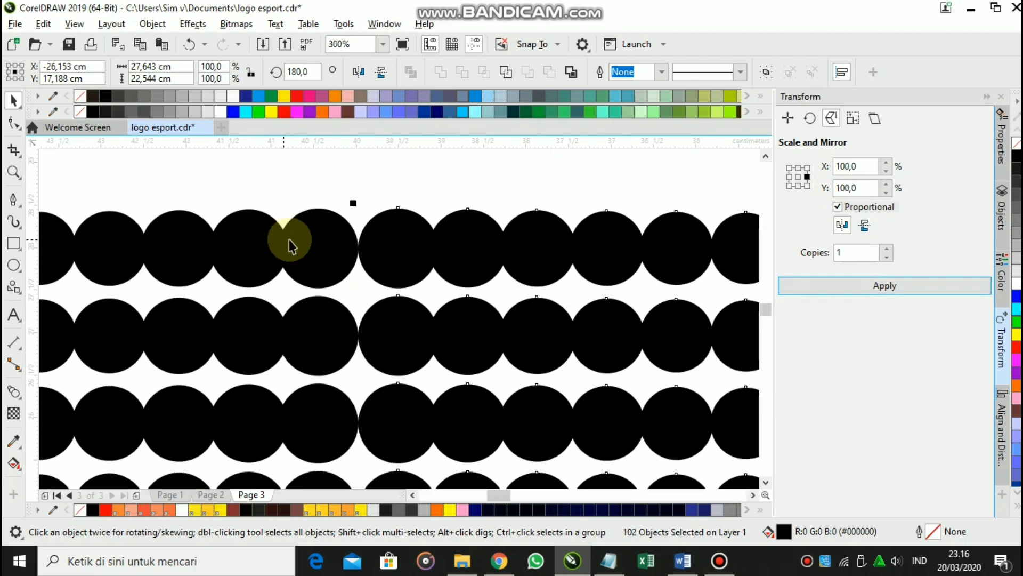
scroll(288, 238, down, 4)
Try to select the right half of the pattern and move it away, and undo the move
click(153, 205)
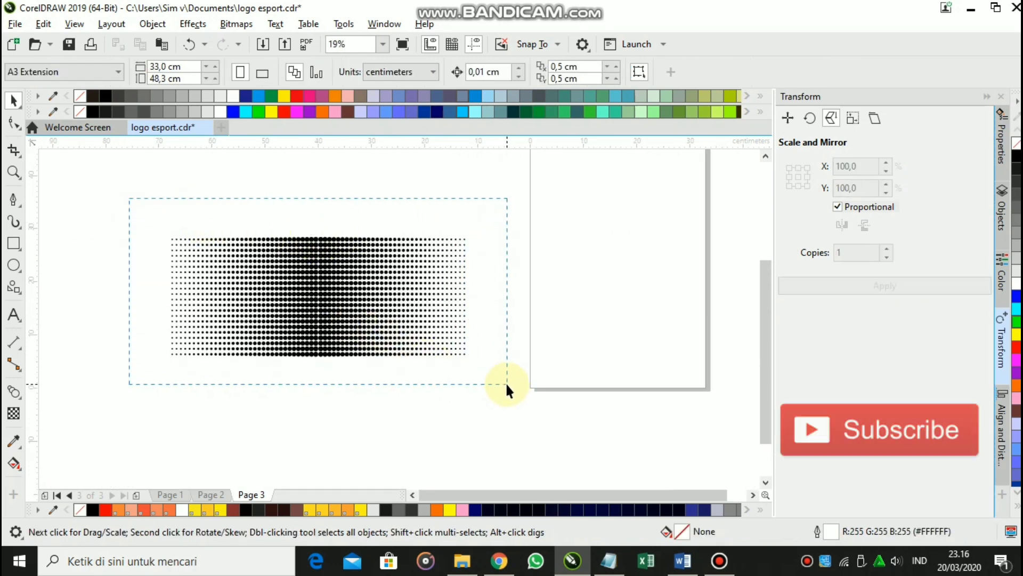
drag(505, 381, 505, 382)
scroll(319, 240, up, 7)
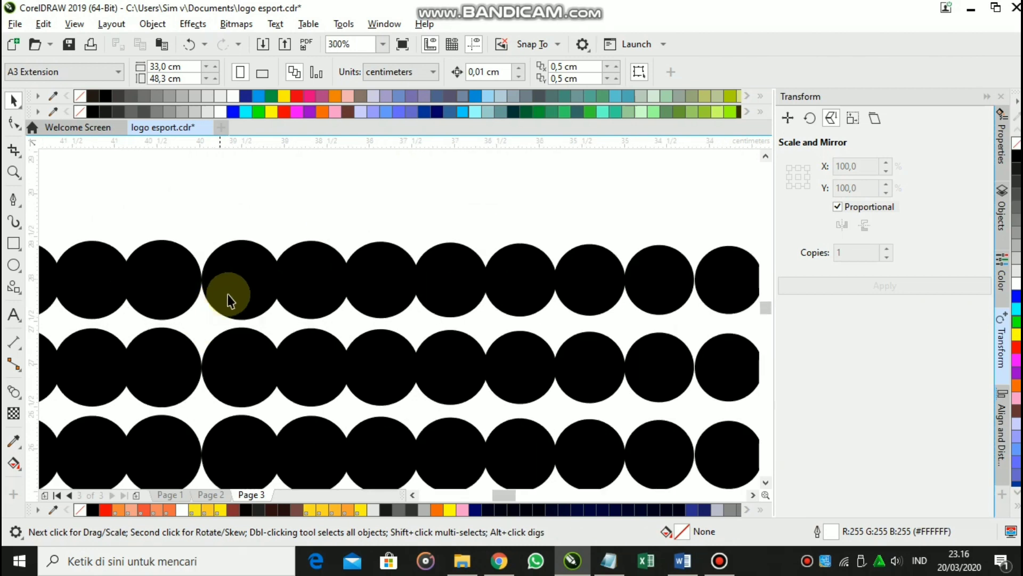
click(229, 296)
scroll(238, 264, down, 7)
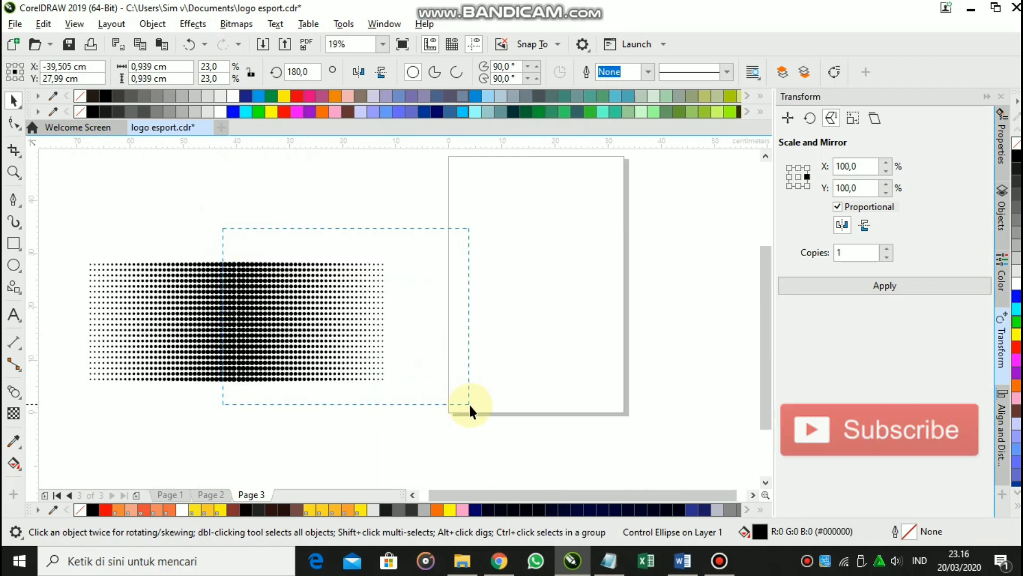
drag(470, 411, 470, 410)
drag(257, 320, 331, 339)
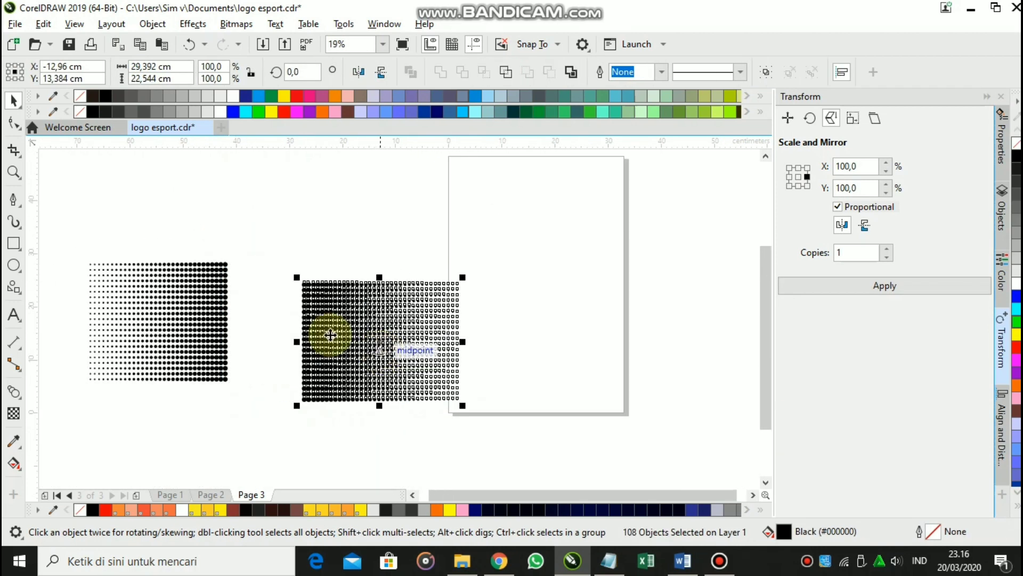
click(191, 45)
click(221, 45)
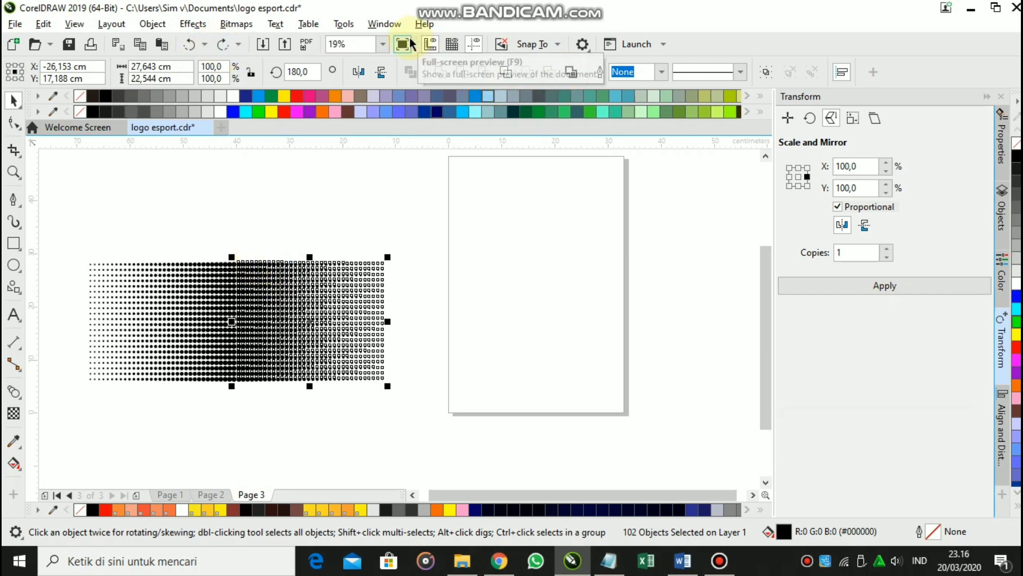
Group the mirrored right half of the dots and try shifting the group toward the left half, undoing the shift
key(ctrl+g)
scroll(228, 258, up, 7)
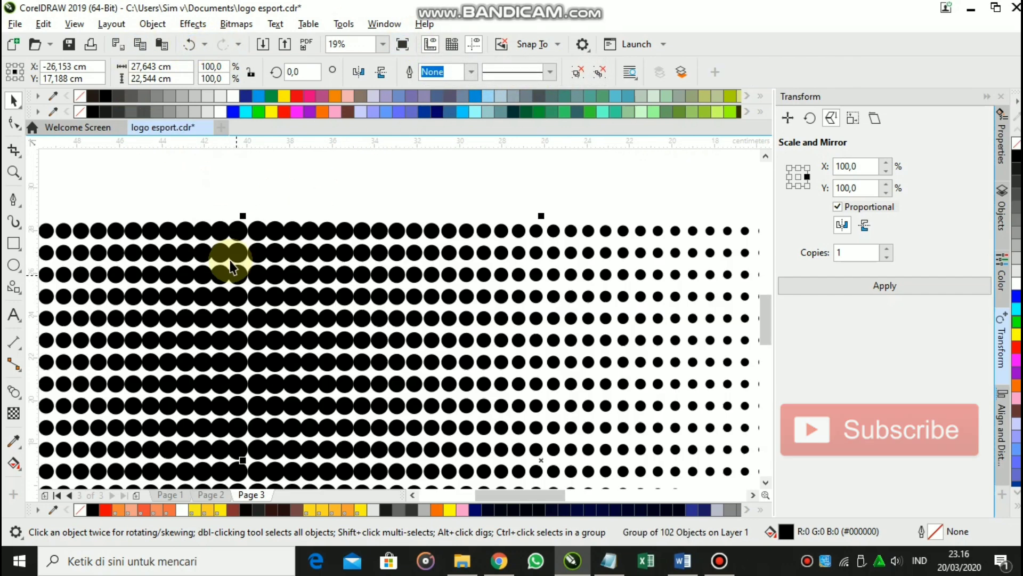
drag(465, 282, 445, 282)
click(189, 45)
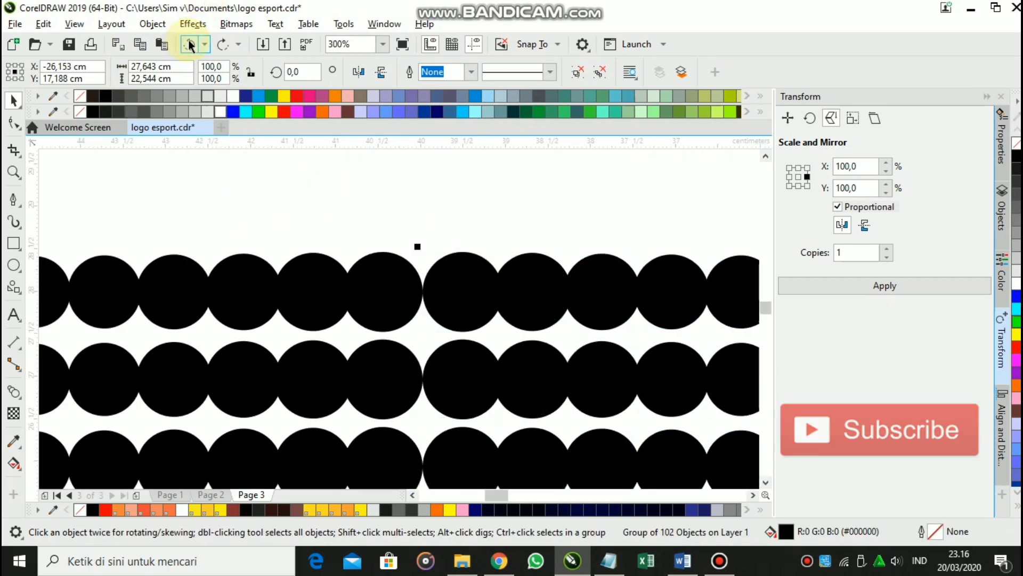
Nudge the grouped right half of the dots 0.2 cm toward the left half so the middle columns overlap
key(Left)
key(Left)
key(Left)
key(Left)
key(Left)
key(Left)
key(Left)
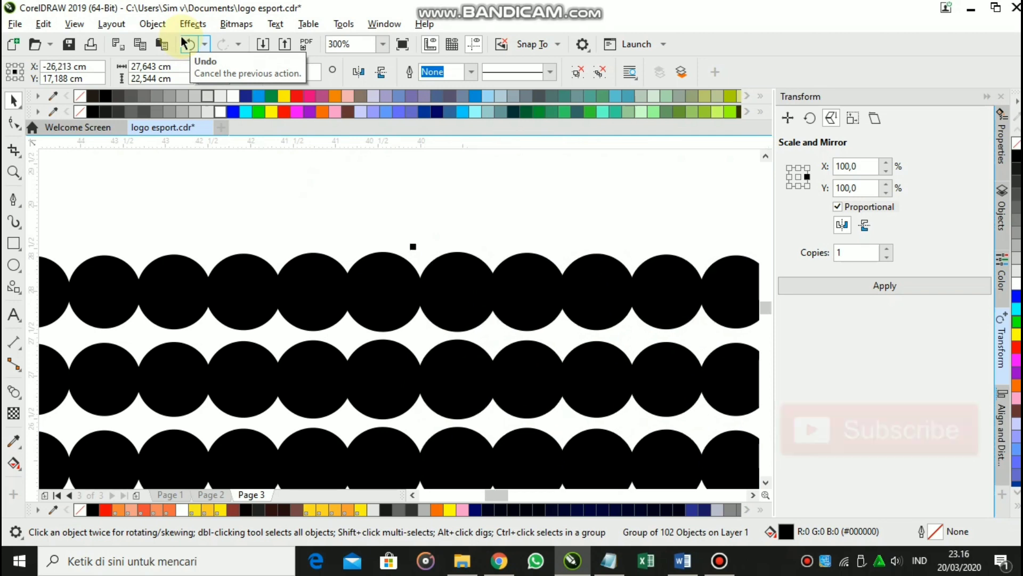
key(Left)
key(Left)
key(Left)
key(Left)
key(Left)
key(Left)
key(Left)
key(Left)
key(Left)
key(Left)
key(Left)
key(Left)
key(Left)
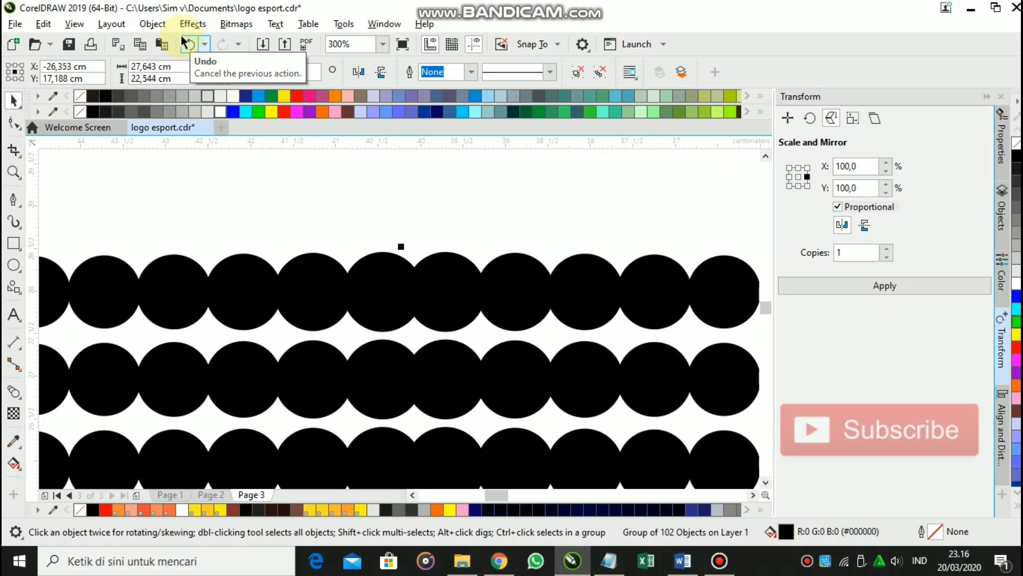
Select both halves of the halftone pattern and group them into one object
scroll(408, 250, down, 6)
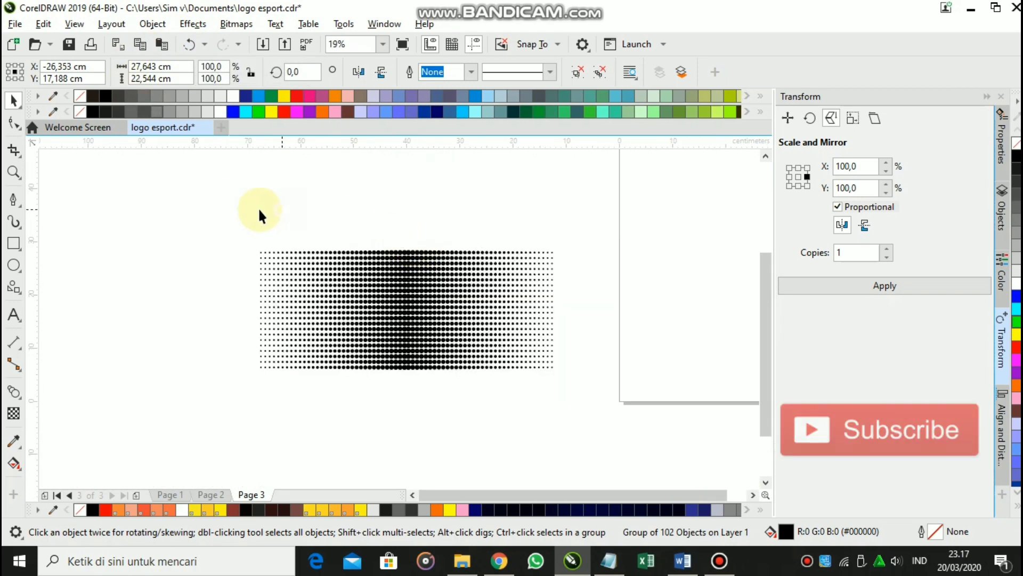
drag(171, 210, 621, 413)
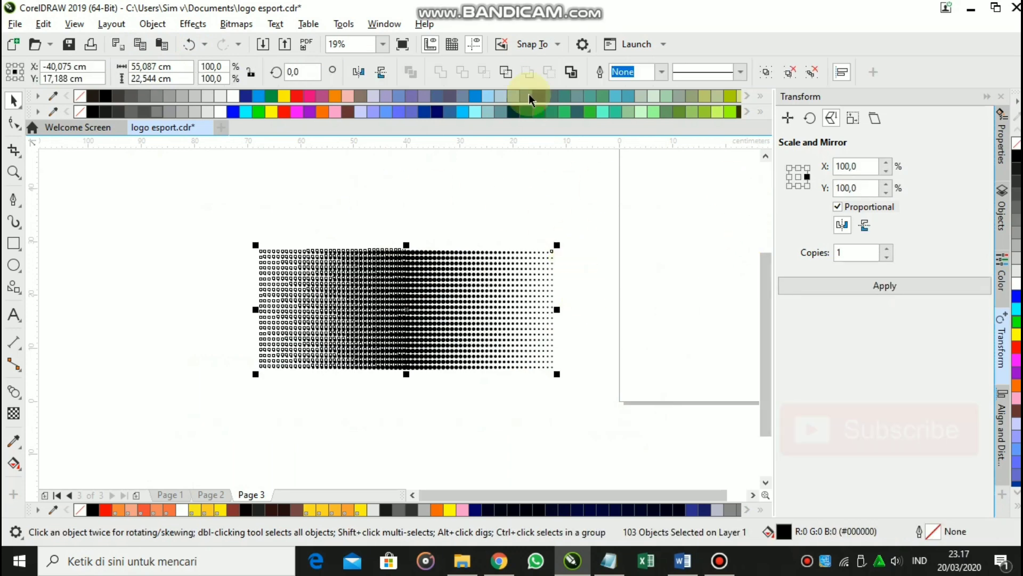
click(765, 72)
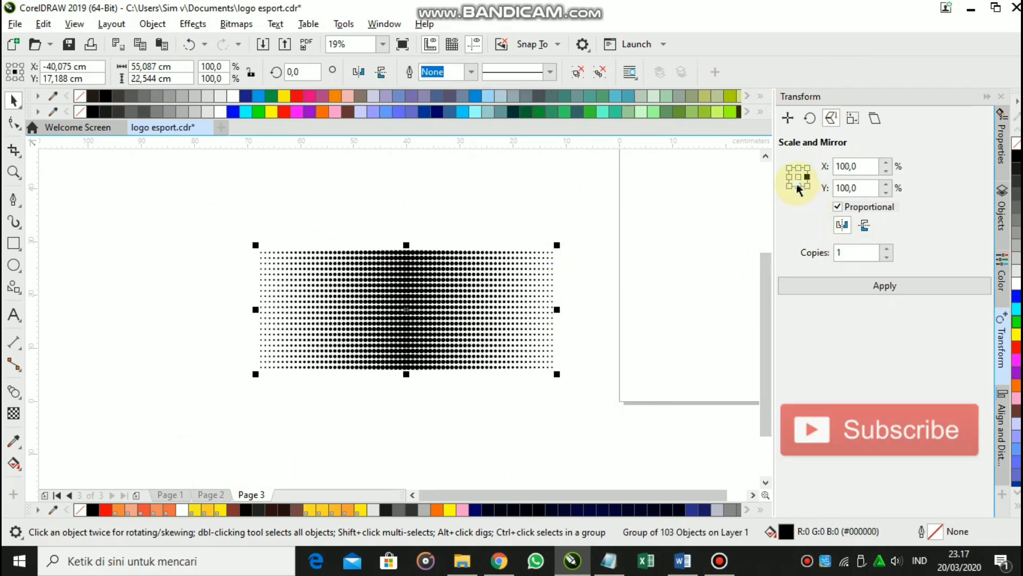
click(823, 288)
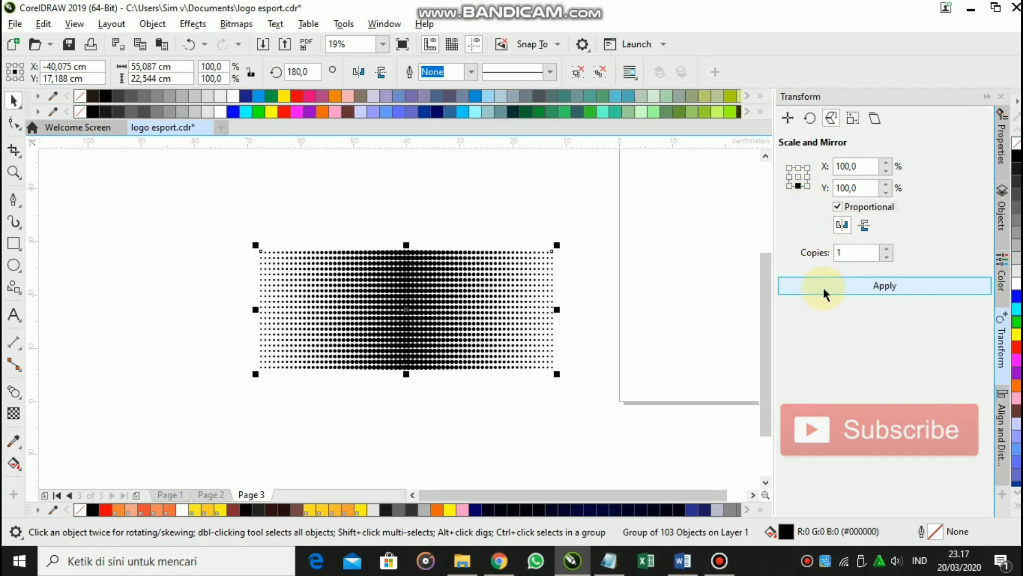
drag(474, 289, 503, 397)
key(Delete)
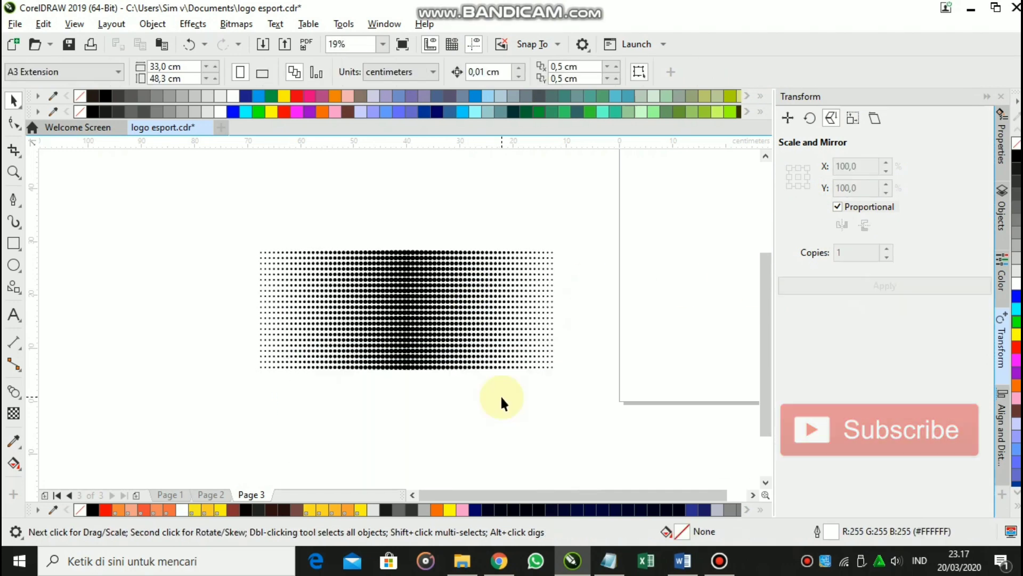
Move the grouped pattern up and place 1 copy directly beneath it with a relative Y offset of -22.544 cm
drag(364, 265, 351, 219)
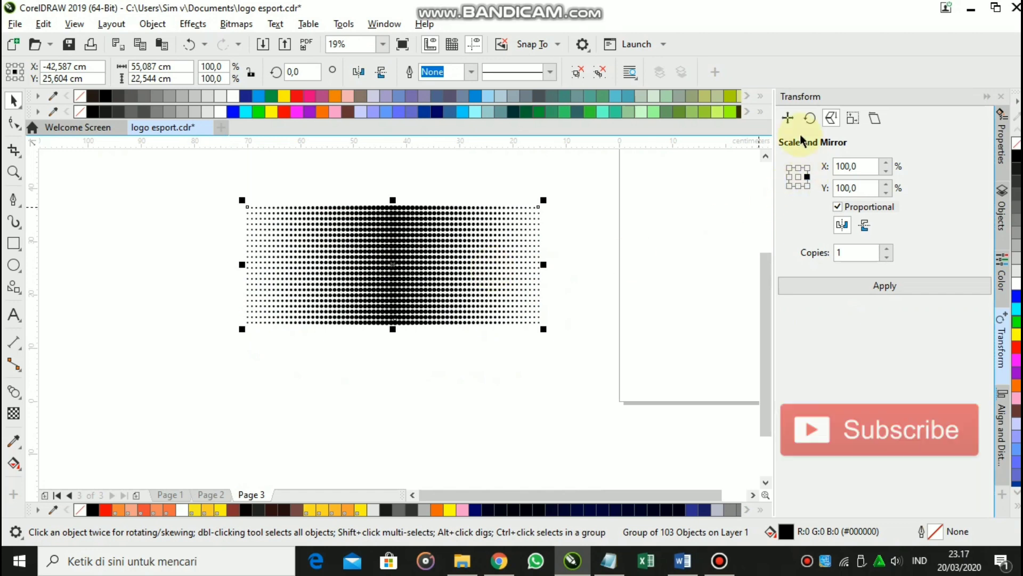
click(787, 118)
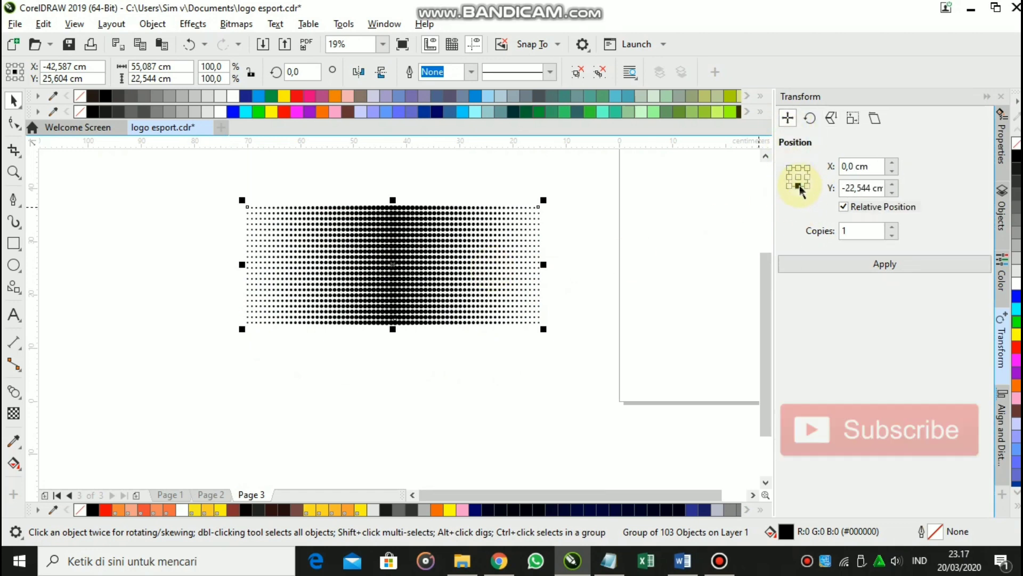
click(824, 264)
scroll(563, 296, down, 3)
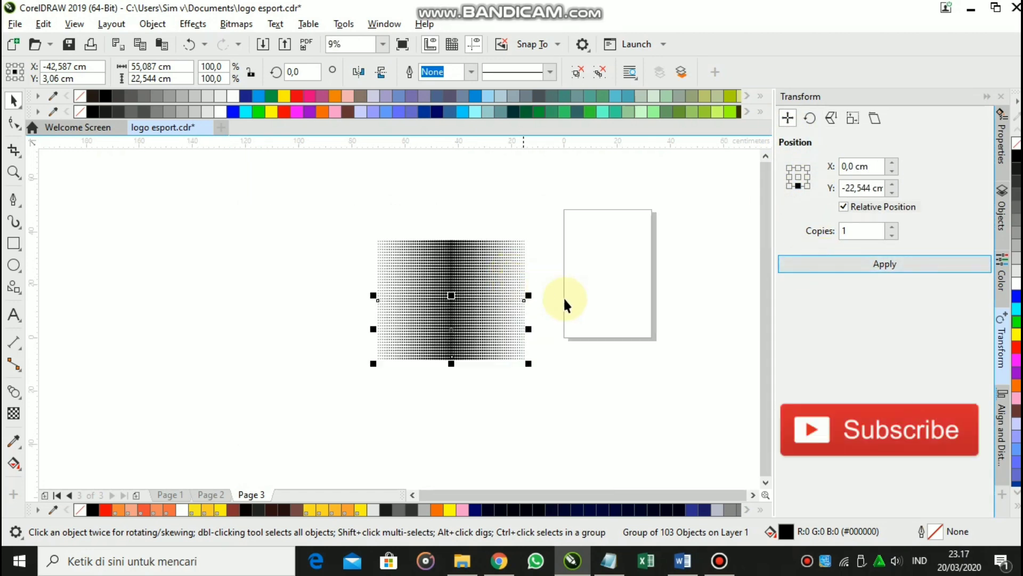
drag(605, 383, 451, 293)
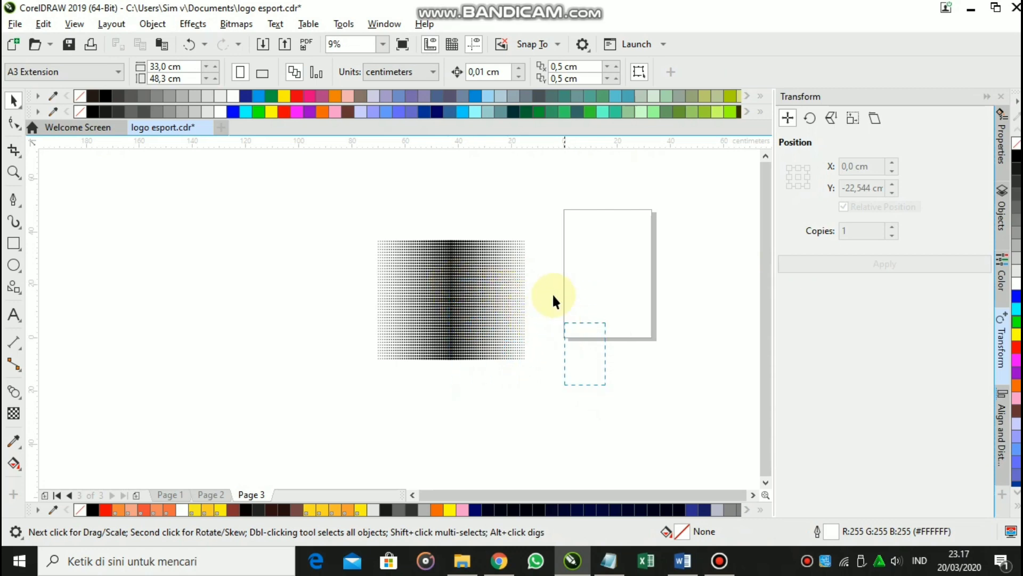
Place 1 copy of the upper pattern block directly above it with a relative Y offset of 22.544 cm
scroll(488, 233, up, 2)
click(486, 263)
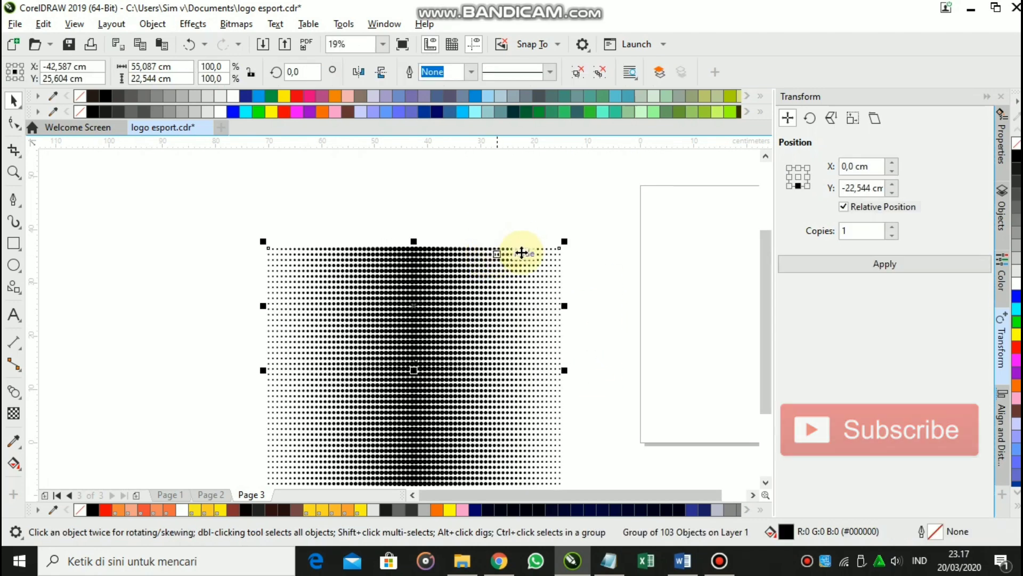
drag(501, 264, 563, 243)
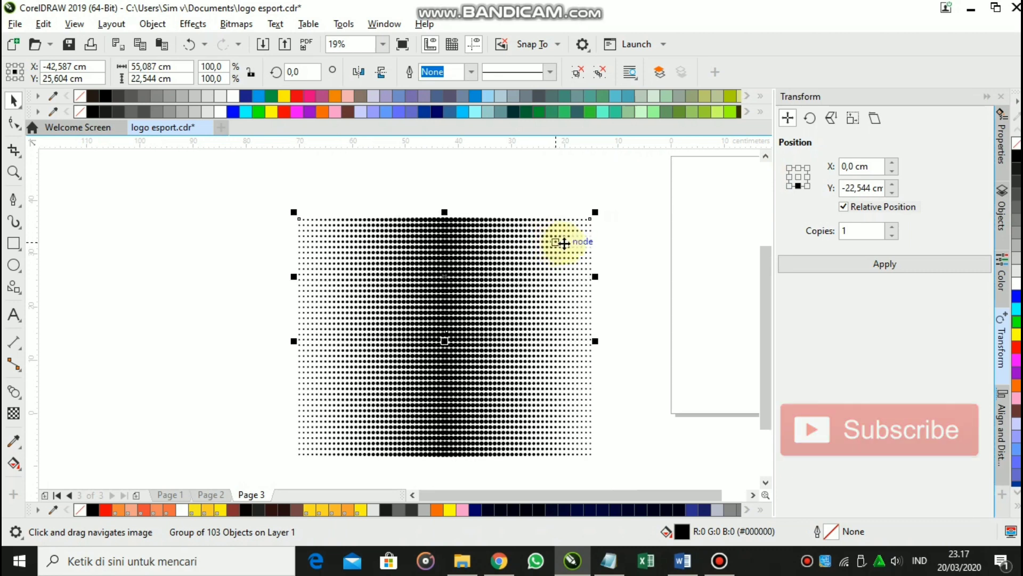
click(657, 216)
click(455, 250)
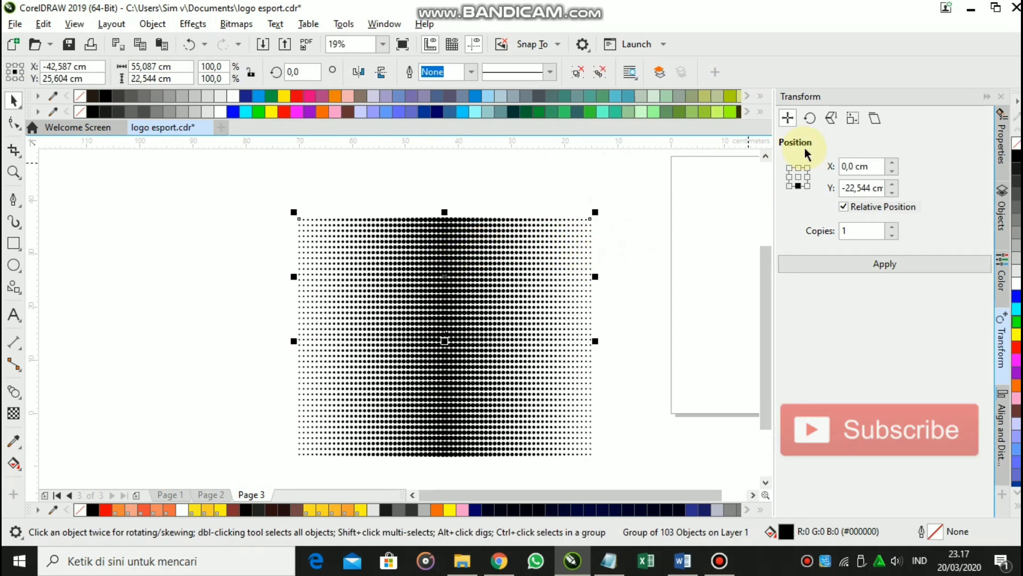
click(835, 275)
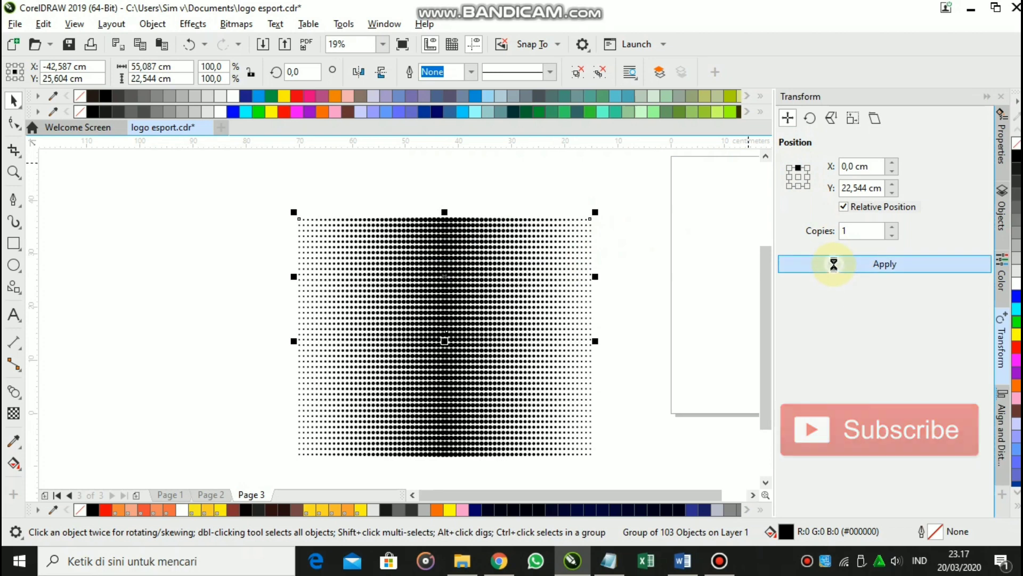
scroll(666, 261, down, 2)
click(667, 262)
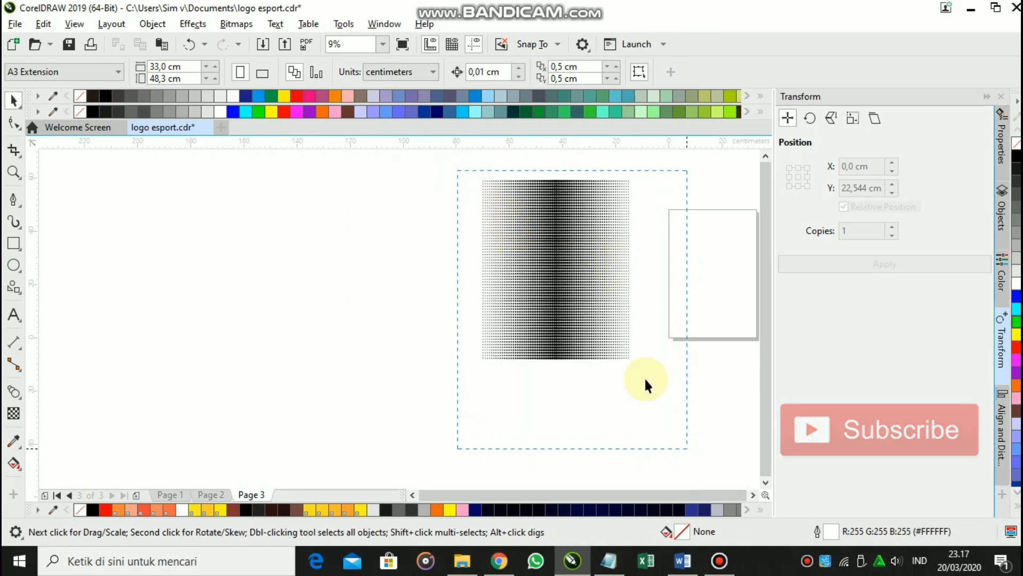
Move the three stacked pattern blocks farther from the page and rotate them to 90 degrees
drag(589, 259, 388, 270)
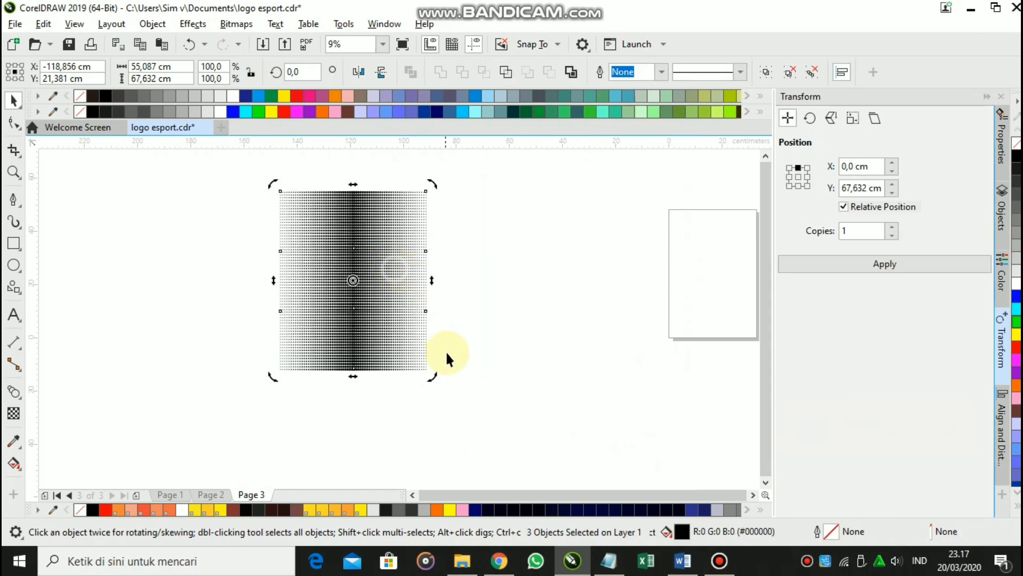
drag(434, 377, 32, 368)
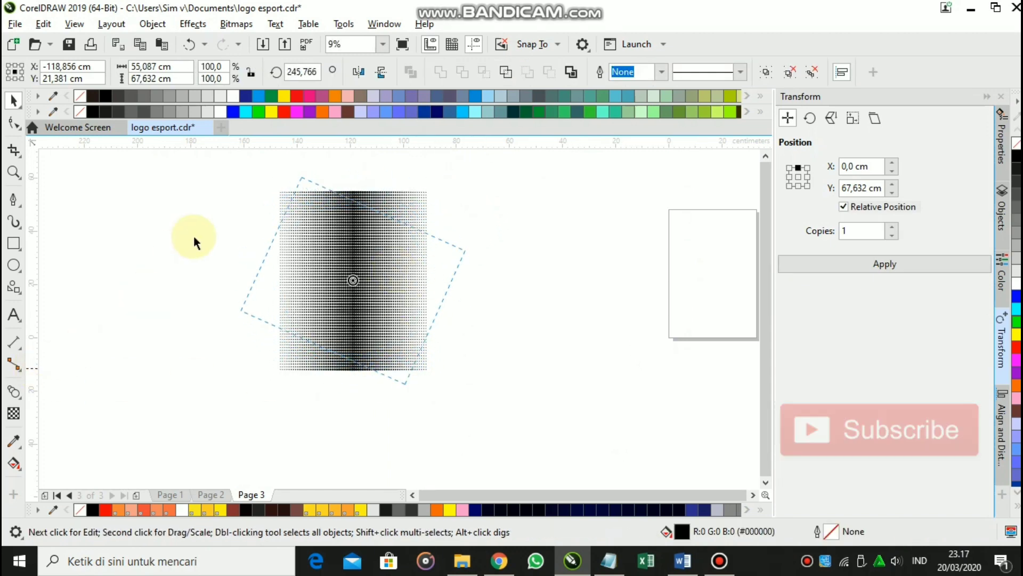
drag(193, 235, 195, 237)
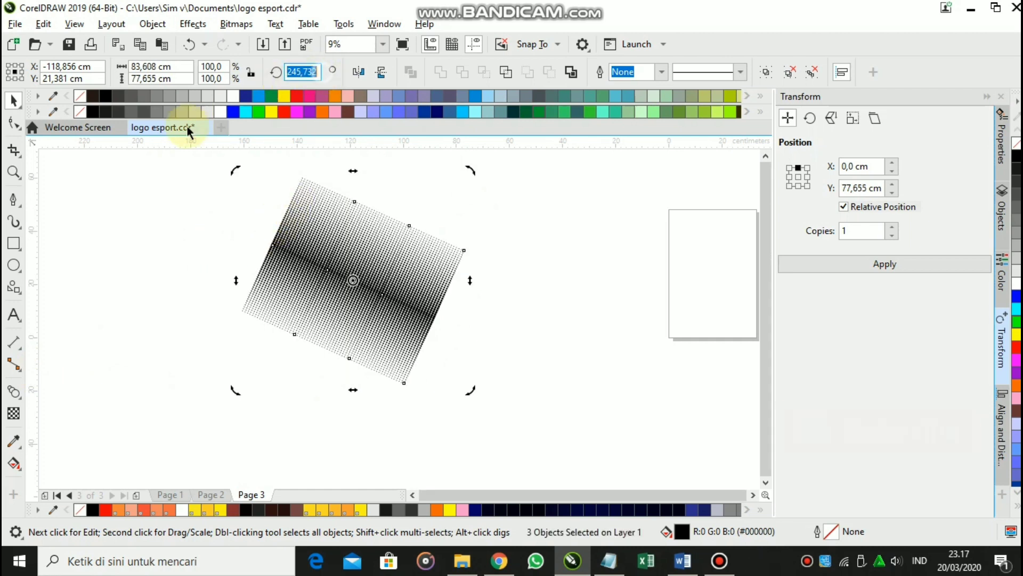
text(90)
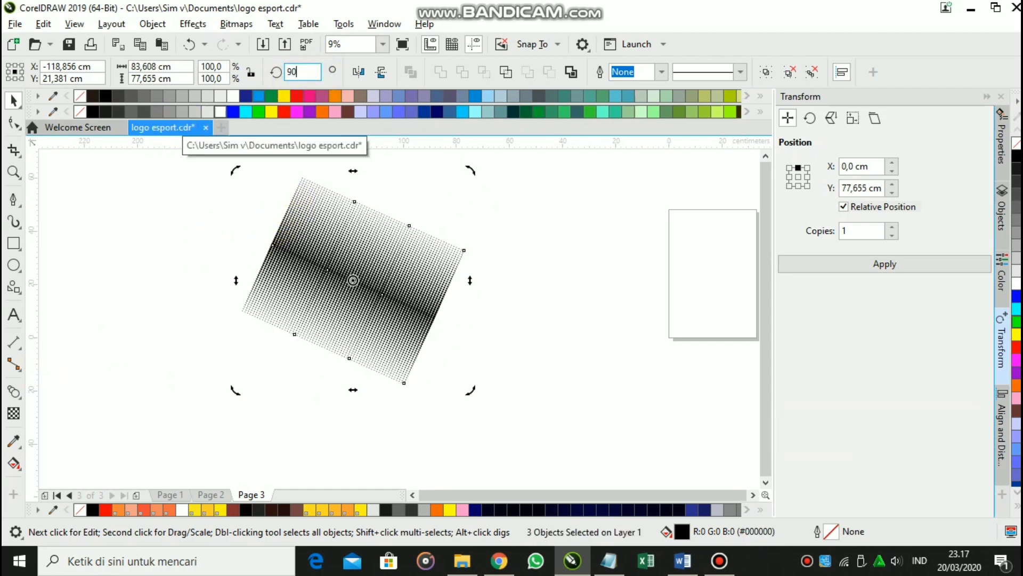
key(Return)
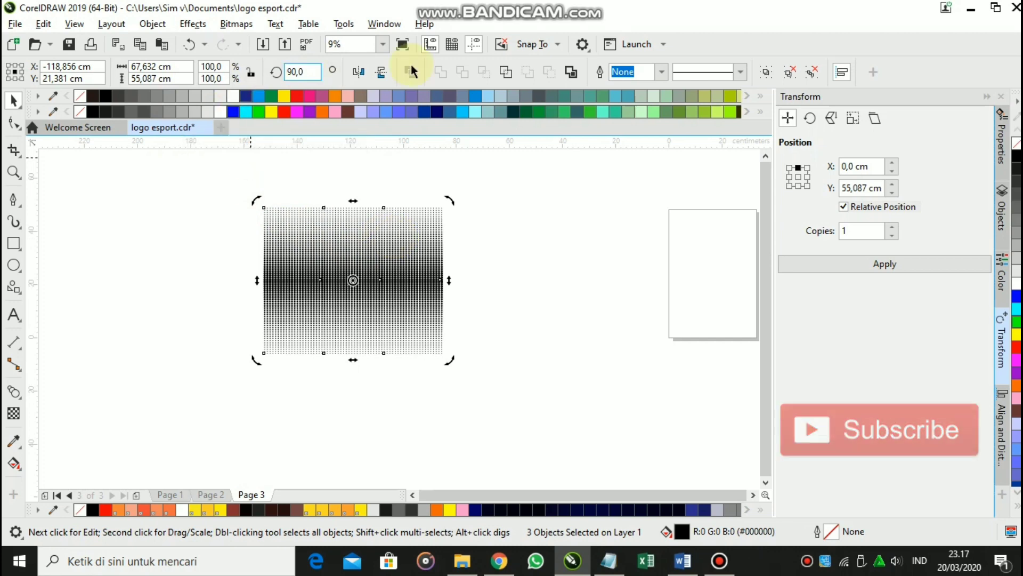
Group the three rotated pattern blocks and move the group closer to the page
click(624, 216)
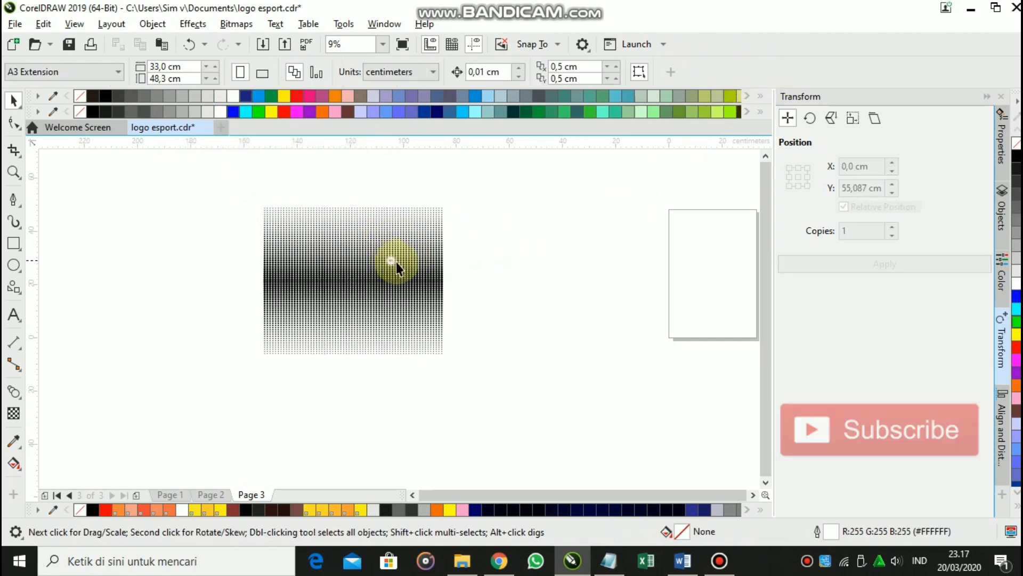
click(419, 270)
drag(420, 269, 555, 271)
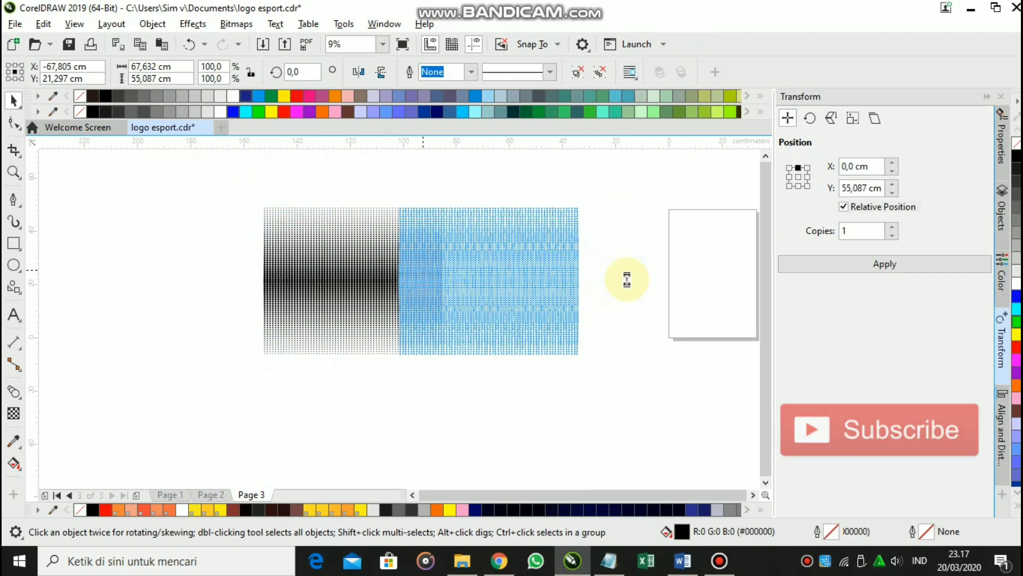
click(627, 279)
scroll(545, 272, up, 2)
scroll(545, 272, down, 2)
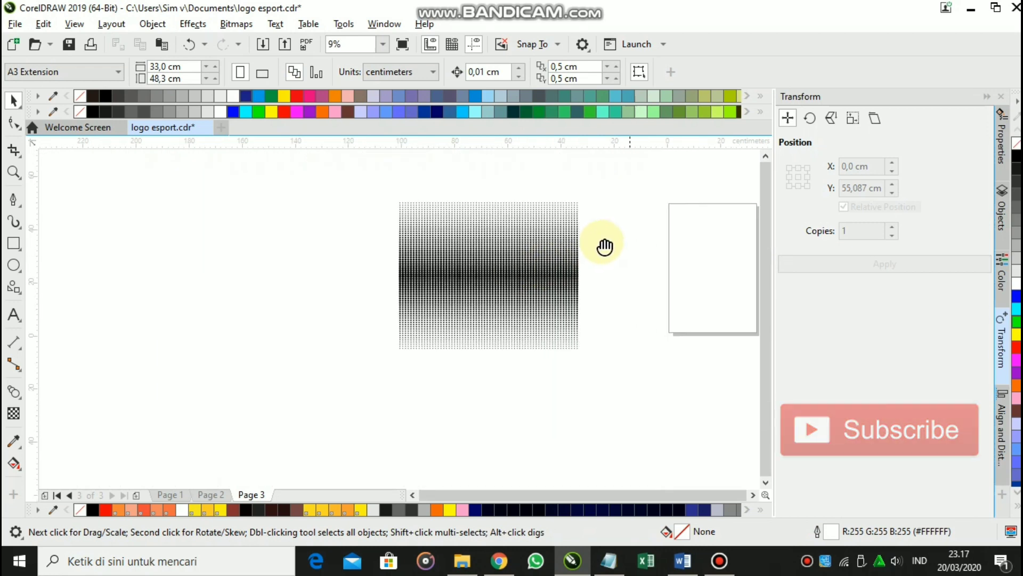
Add the artistic text "Text" below the pattern and scale it up to about 563 pt
drag(605, 247, 495, 230)
click(13, 314)
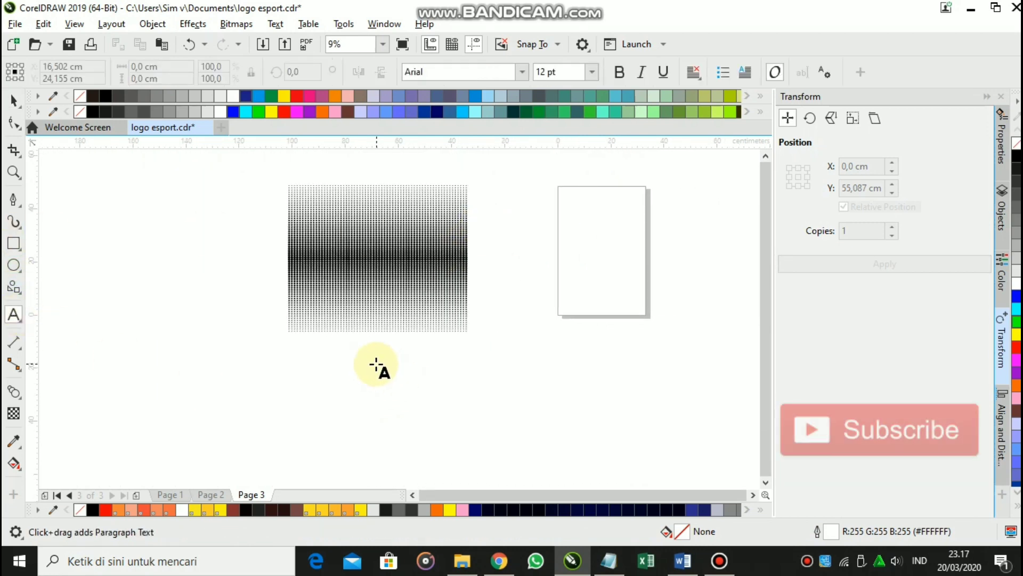
scroll(377, 365, up, 2)
click(355, 369)
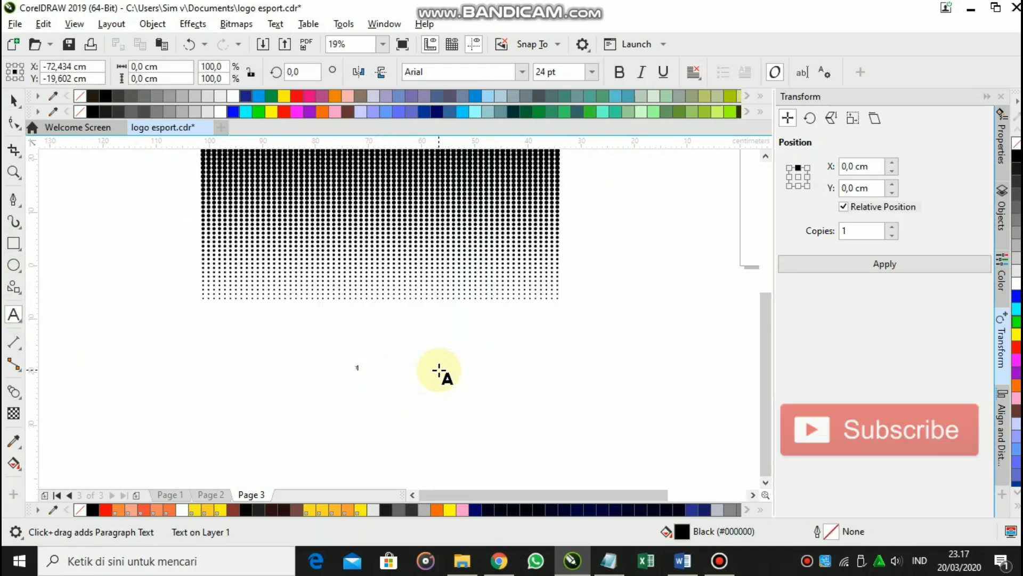
click(15, 100)
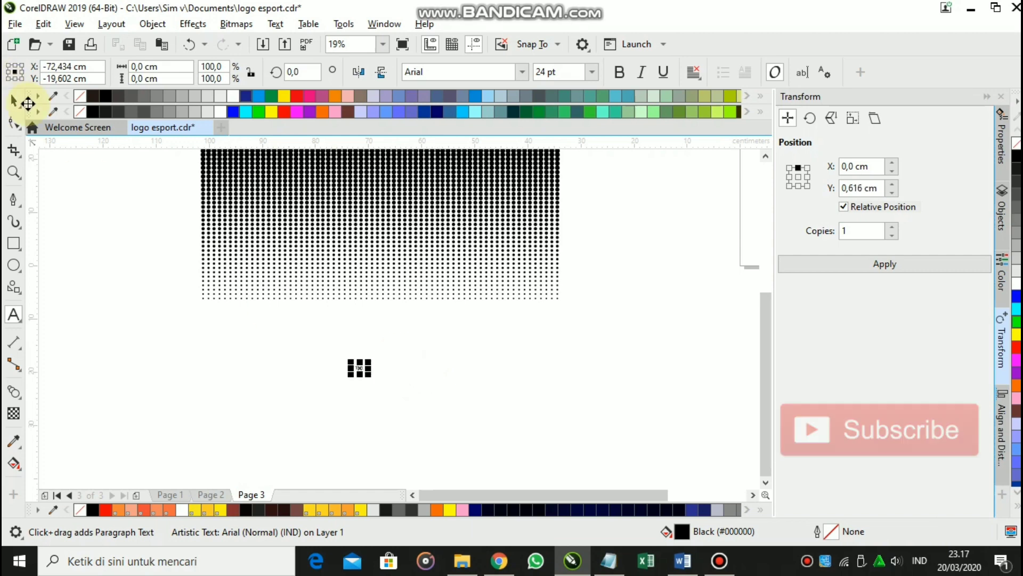
drag(369, 373, 619, 451)
Change the text's font to Apes Title and enlarge the text further
click(523, 72)
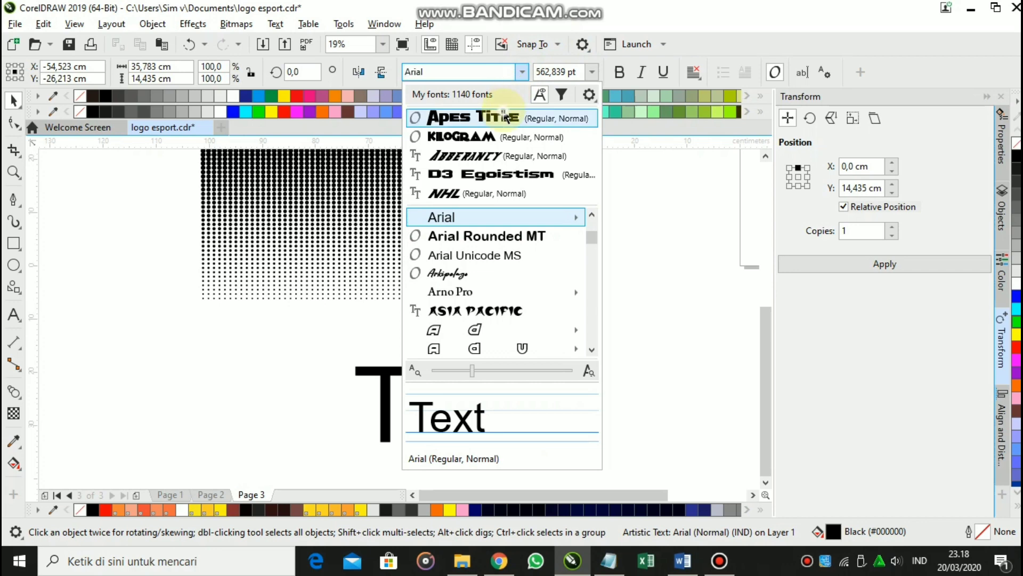
click(469, 110)
scroll(531, 305, down, 2)
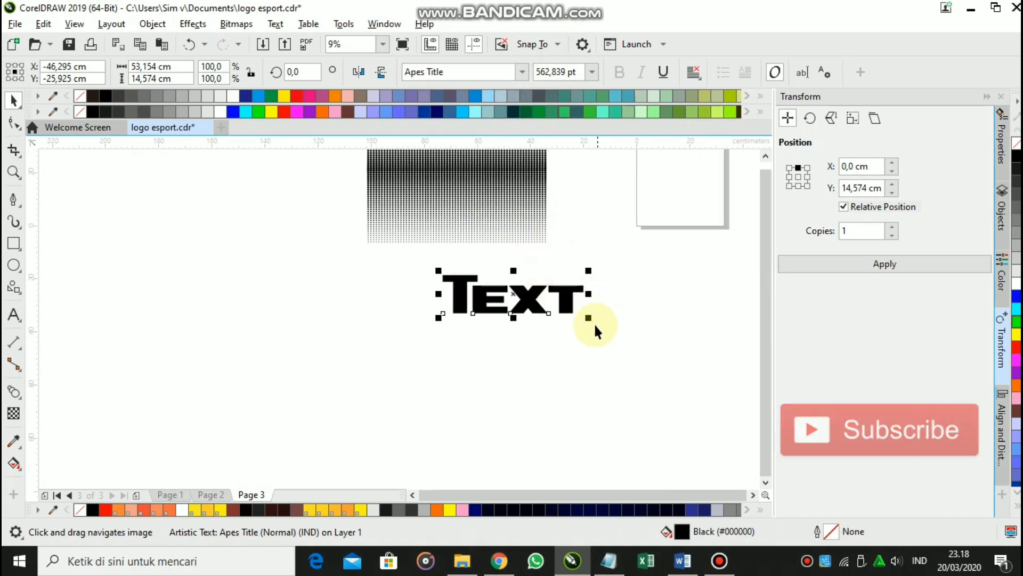
drag(589, 319, 689, 390)
Place a copy of the halftone pattern over the text and move the original pattern away from it
drag(524, 218, 595, 401)
drag(598, 354, 594, 432)
drag(482, 425, 332, 249)
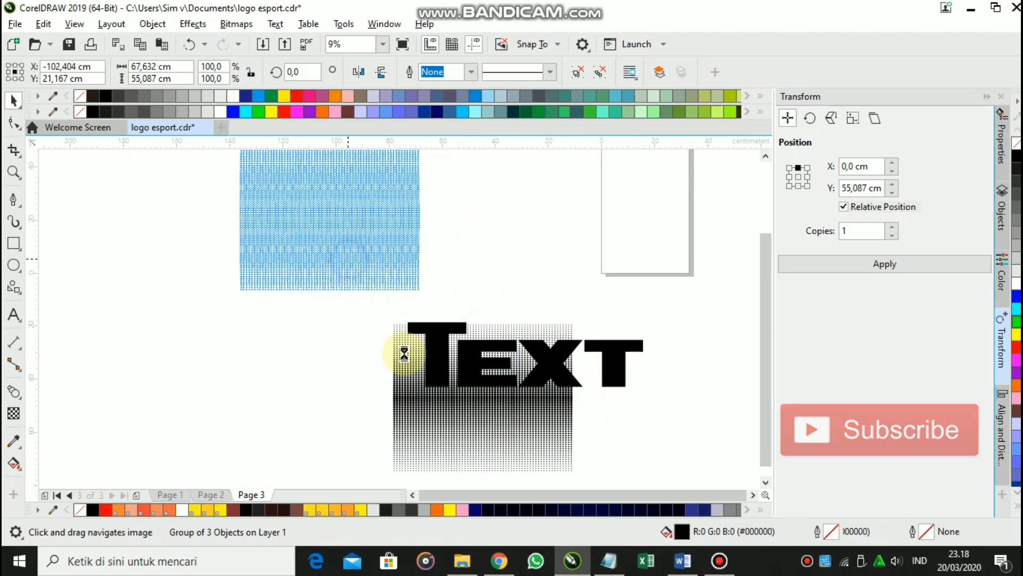
Fill the pattern copy on the text with white and bring it to the front of the text
click(433, 407)
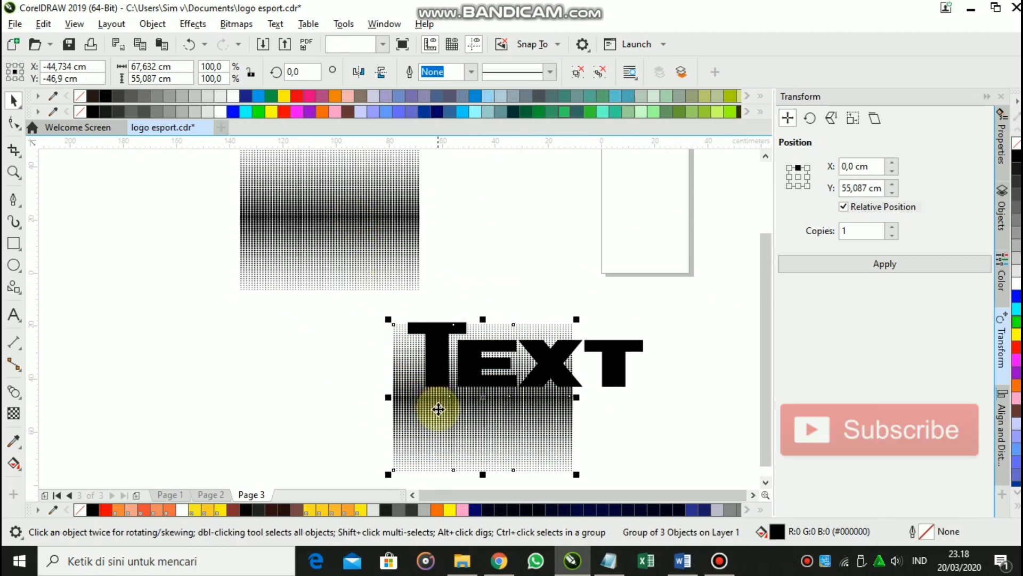
click(401, 331)
click(221, 111)
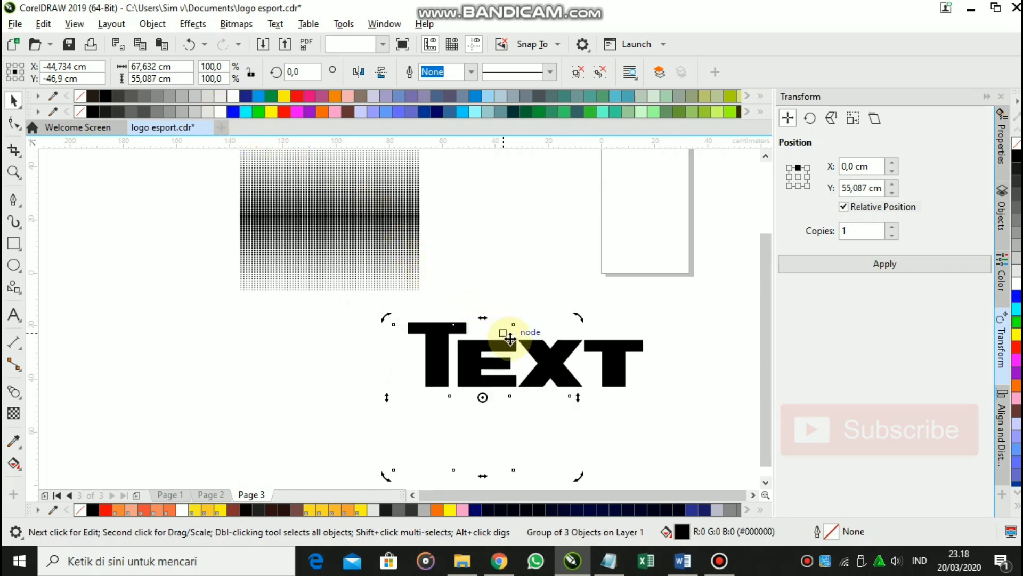
drag(513, 350, 465, 315)
key(shift+Page_Up)
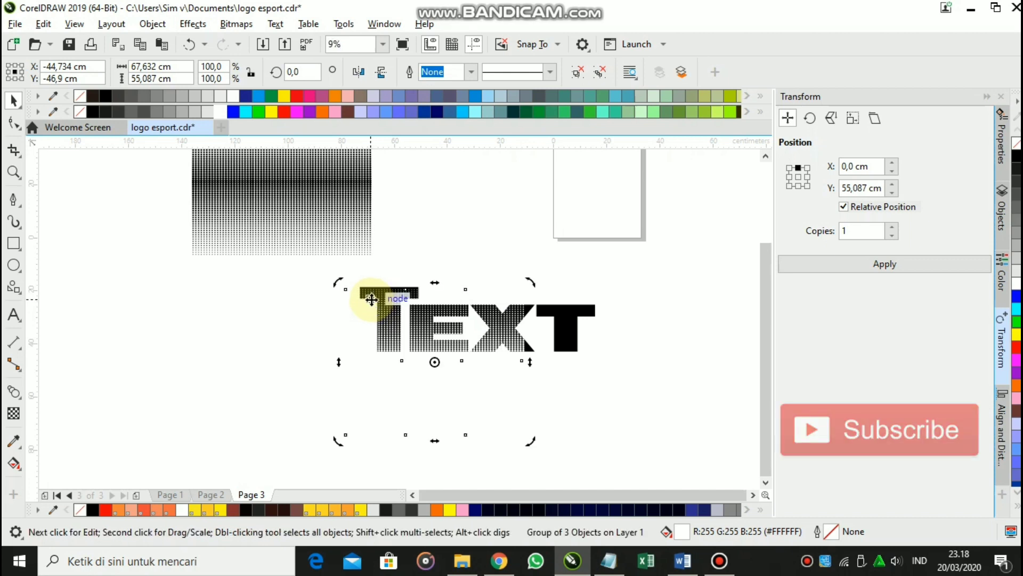
Scale the white halftone pattern up to about 145% so that it spans the whole text
drag(586, 349, 522, 301)
click(437, 363)
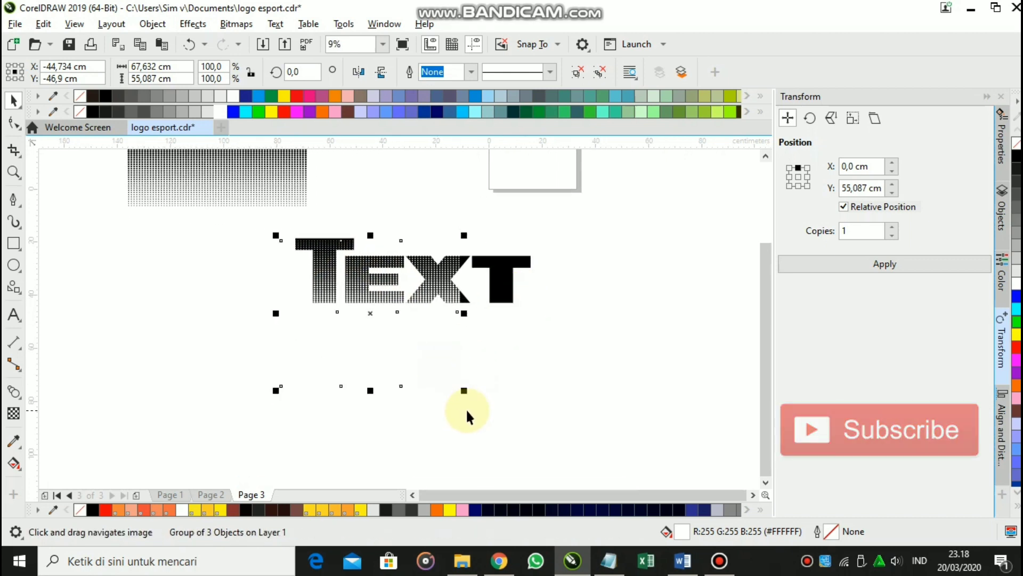
drag(466, 391, 551, 463)
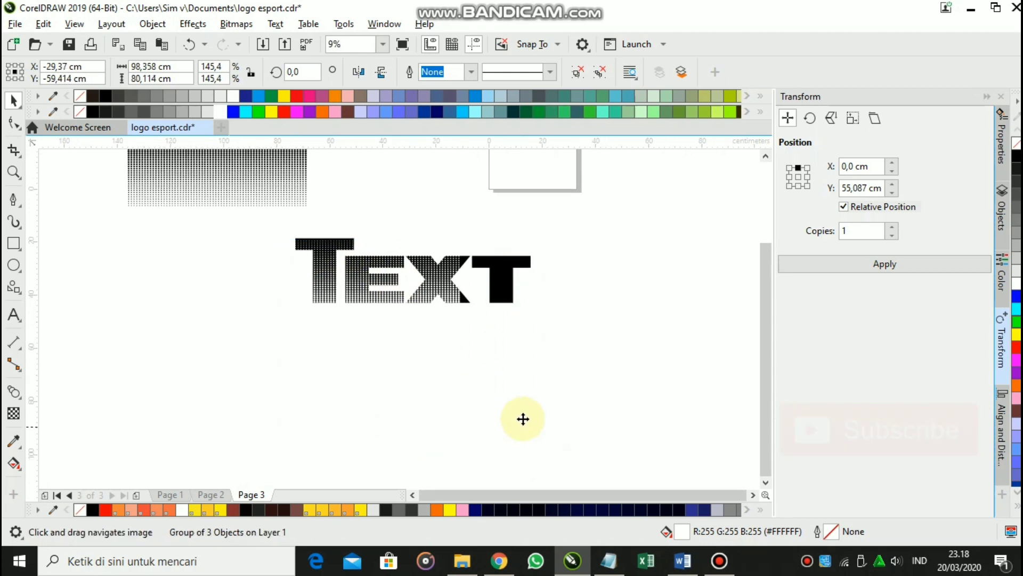
Enlarge the white halftone pattern to 147% and reposition it so that its dots cover all letters of the text
mouse_move(513, 330)
mouse_down()
mouse_move(468, 445)
mouse_move(480, 433)
mouse_move(482, 443)
mouse_move(490, 411)
mouse_move(487, 369)
mouse_move(509, 371)
mouse_move(507, 331)
mouse_up()
scroll(411, 258, up, 2)
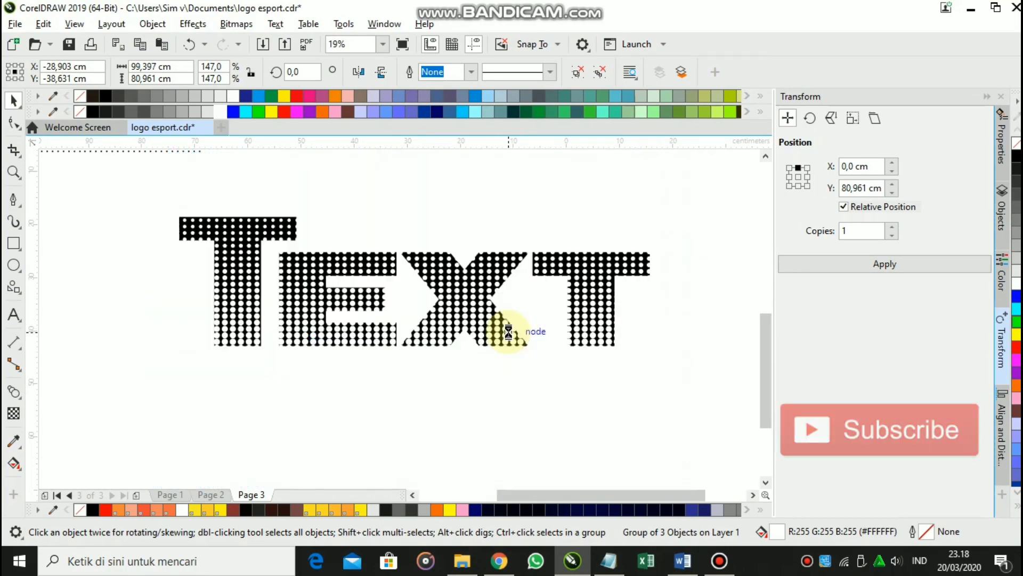
scroll(534, 342, down, 1)
drag(548, 361, 510, 362)
scroll(513, 352, up, 1)
scroll(451, 241, up, 2)
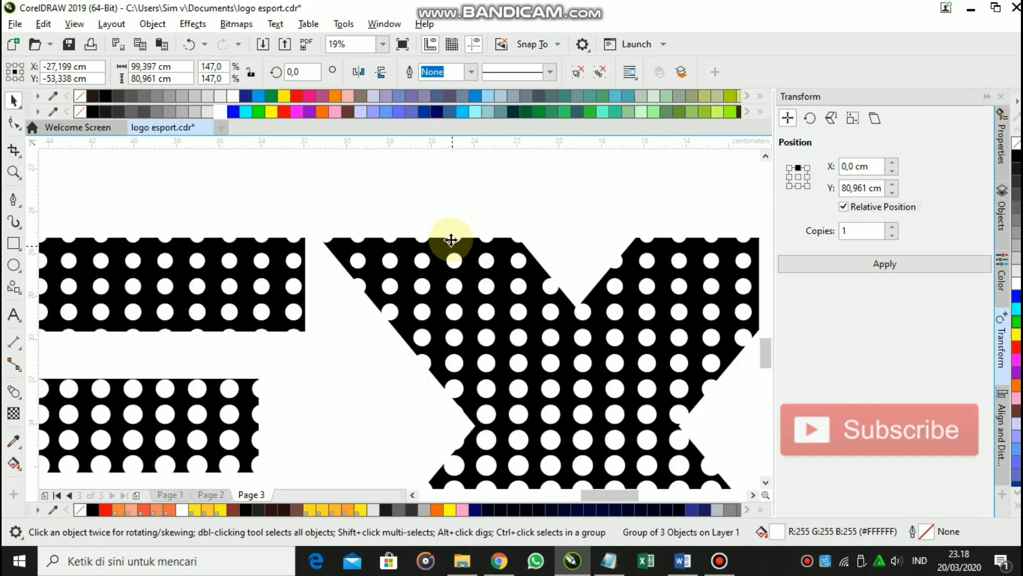
PowerClip the white halftone pattern inside the text
right_click(457, 230)
click(511, 282)
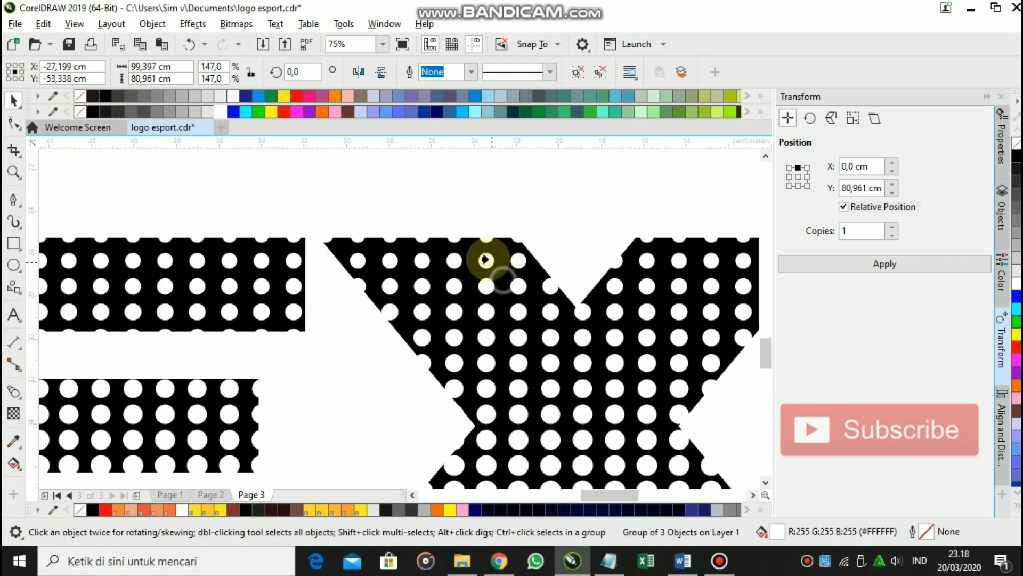
click(477, 248)
Remove the text's own fill and fill the halftone pattern clipped inside it with black
scroll(475, 246, down, 1)
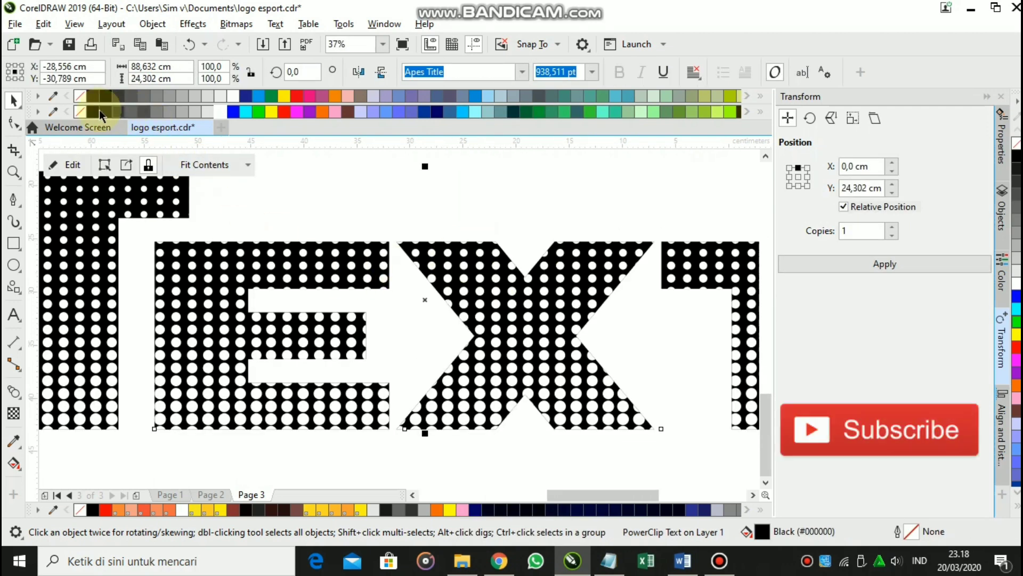
click(76, 110)
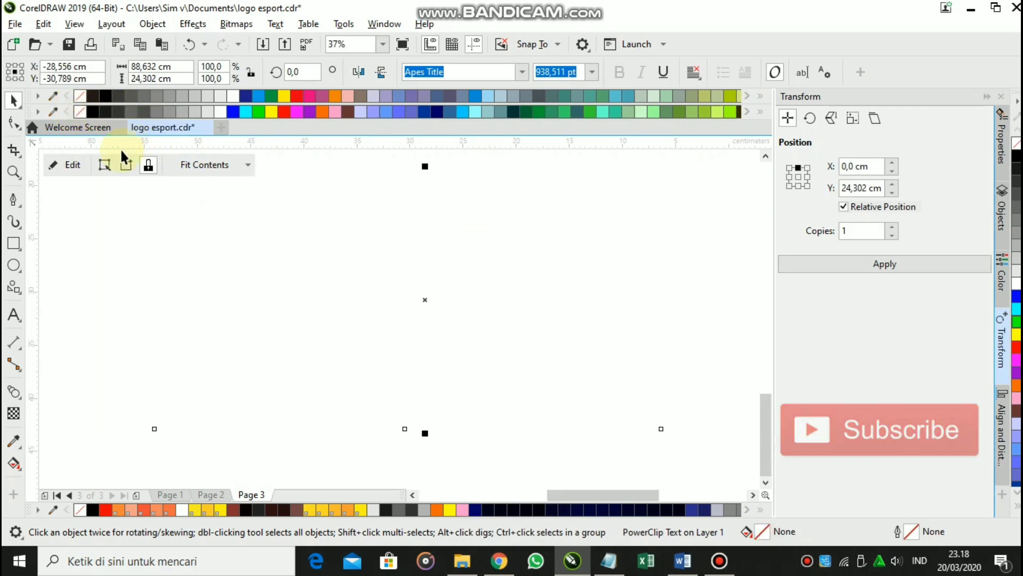
click(103, 165)
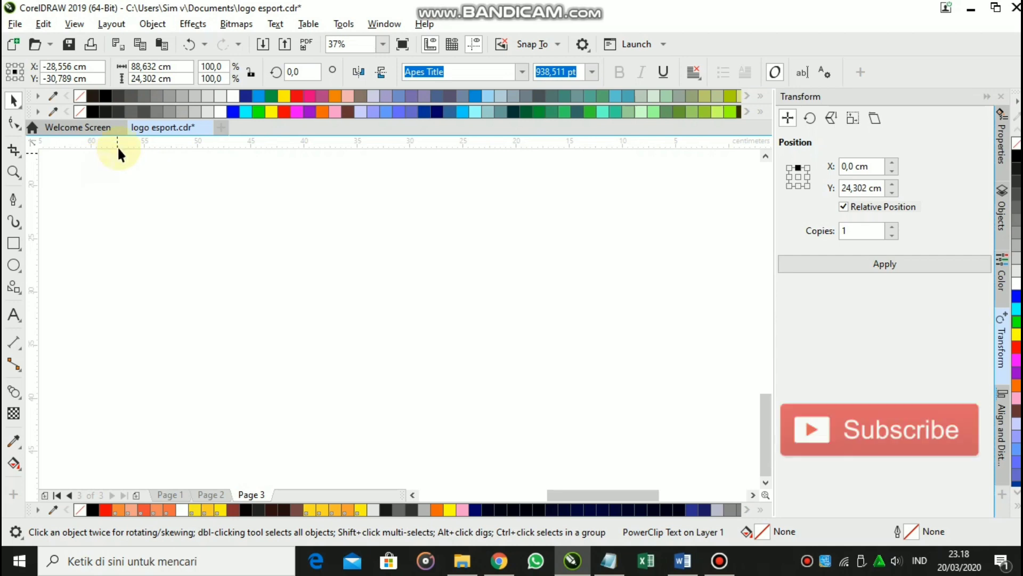
click(91, 111)
scroll(374, 269, down, 3)
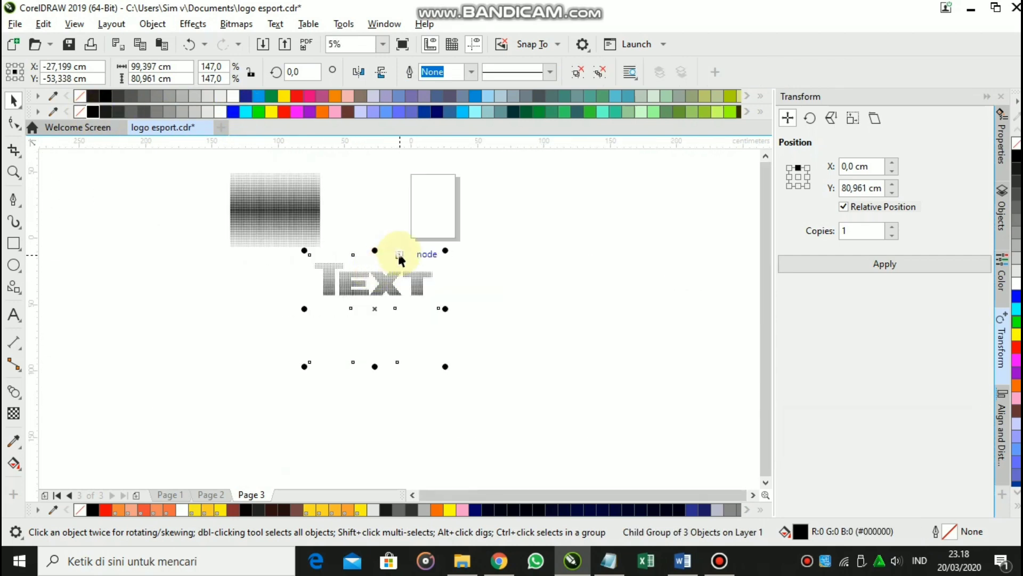
Try green and lime fills on the clipped halftone pattern, settle on cyan (C:100 M:0 Y:0 K:0), and deselect it
scroll(389, 269, up, 1)
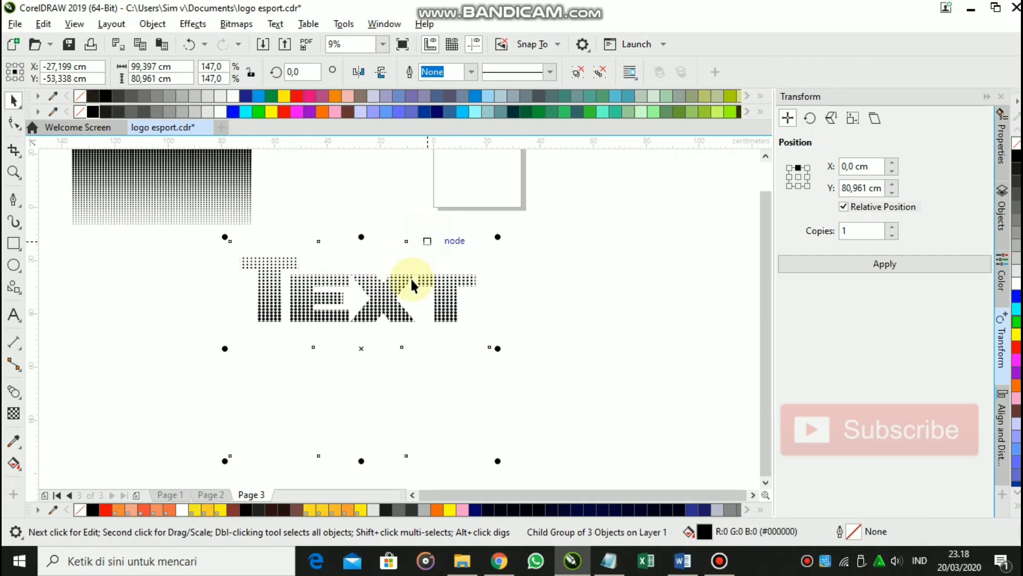
click(260, 111)
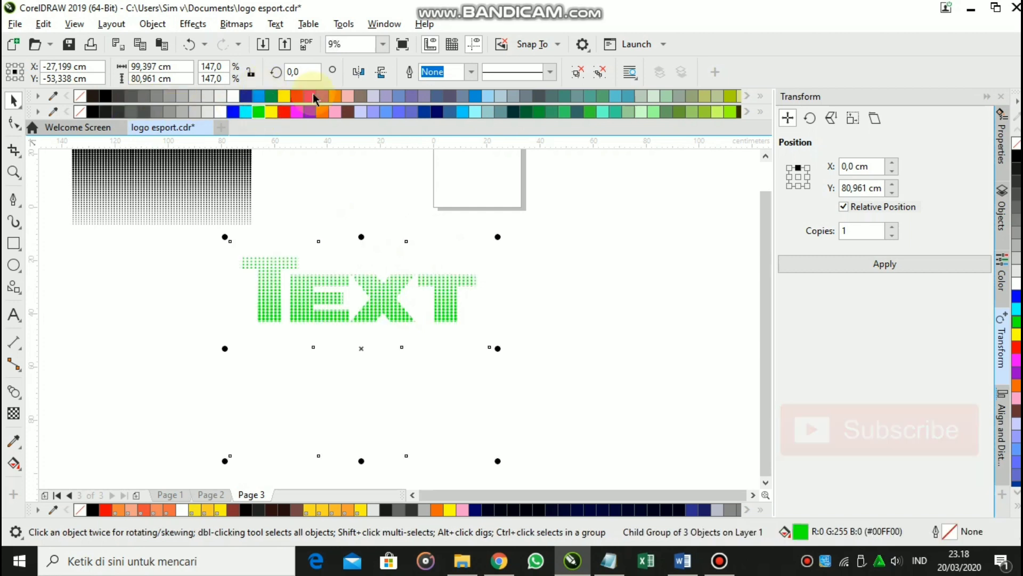
click(732, 111)
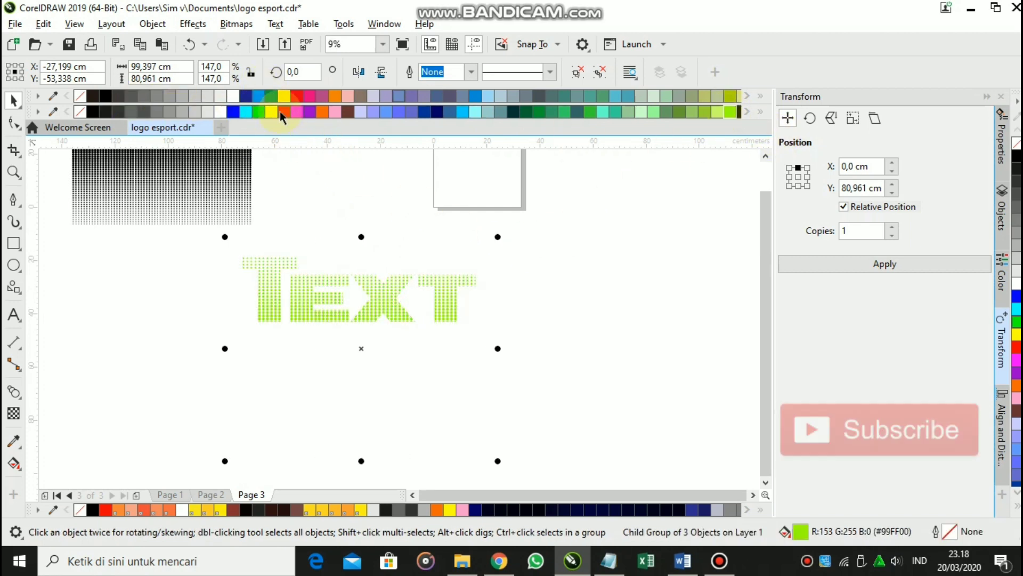
click(264, 94)
click(322, 249)
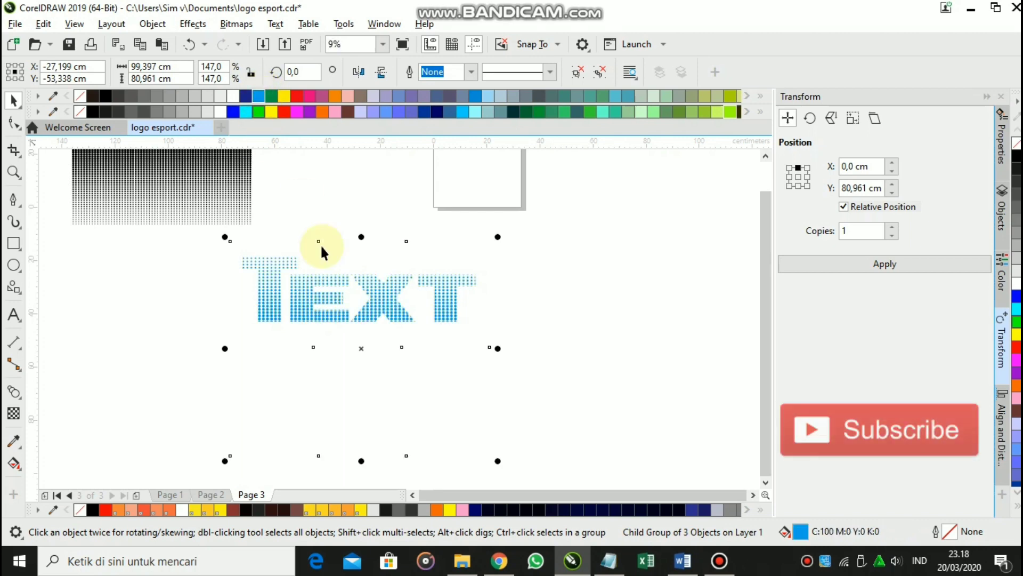
click(389, 217)
Move the halftone-filled text up beside the original pattern so that it overlaps the page
scroll(319, 273, up, 3)
scroll(373, 304, down, 2)
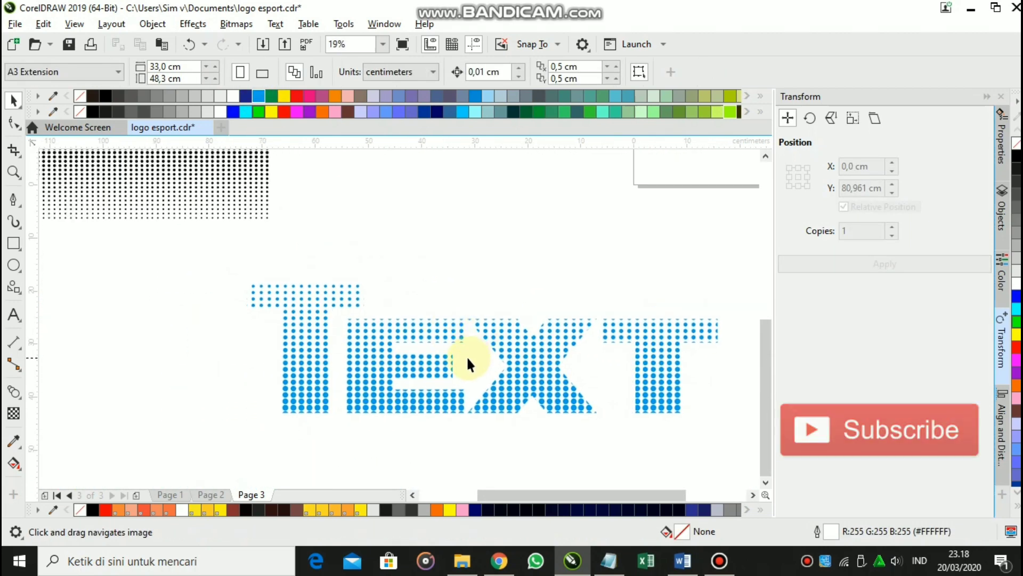
drag(497, 334, 585, 266)
drag(569, 264, 536, 271)
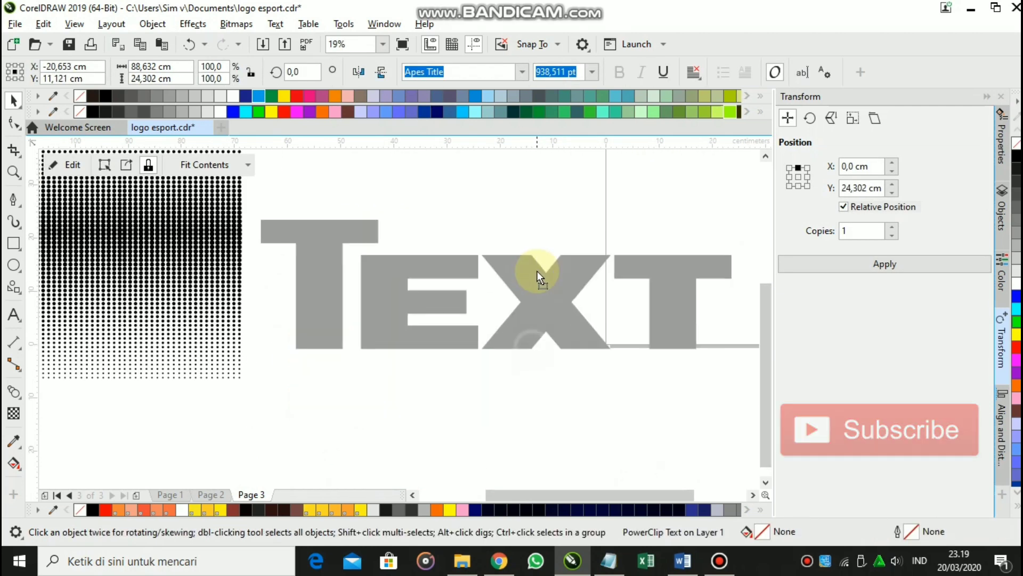
Add a one-step outward contour of about 4.2 cm to the halftone text and set its contour fill colour to black
click(24, 404)
click(36, 408)
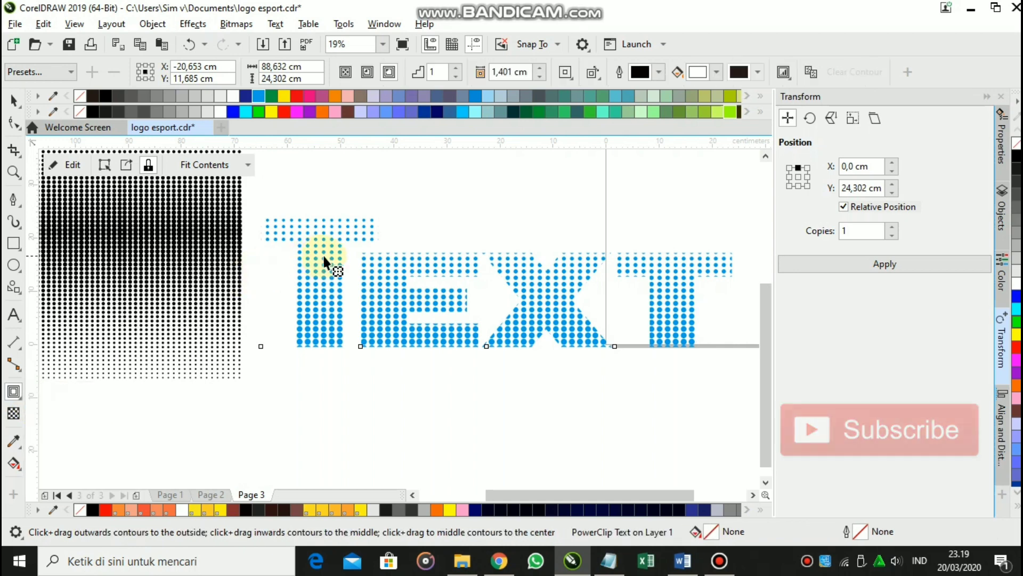
drag(322, 254, 320, 198)
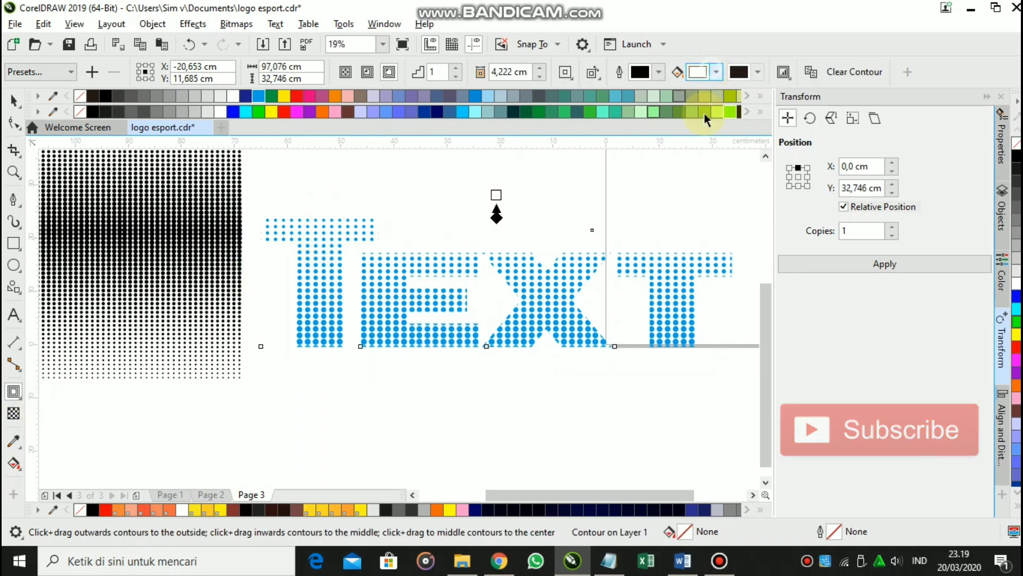
click(716, 71)
drag(758, 203, 667, 366)
click(551, 246)
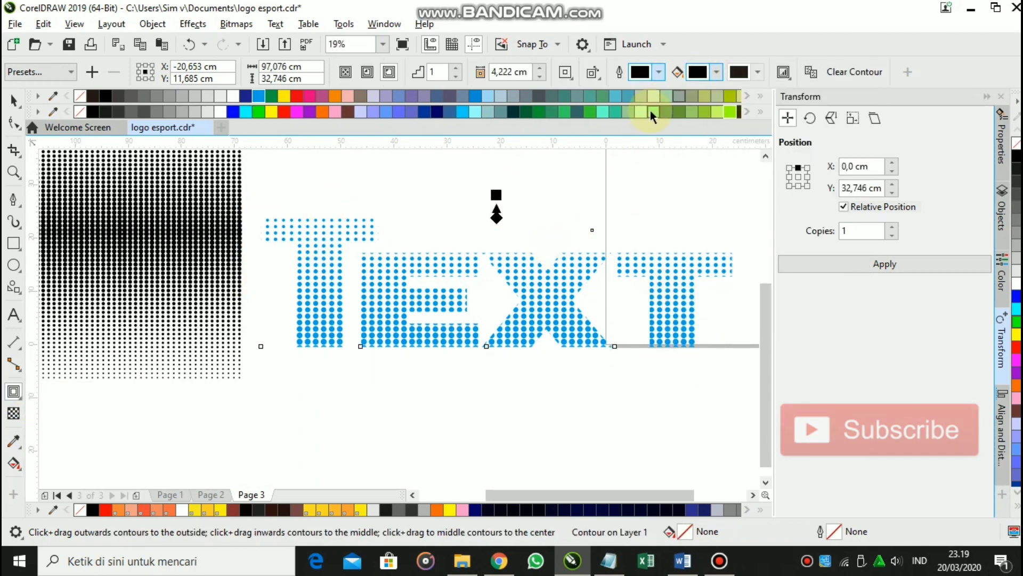
Try a black fill on the contoured text, undo that fill, and deselect the text
click(92, 112)
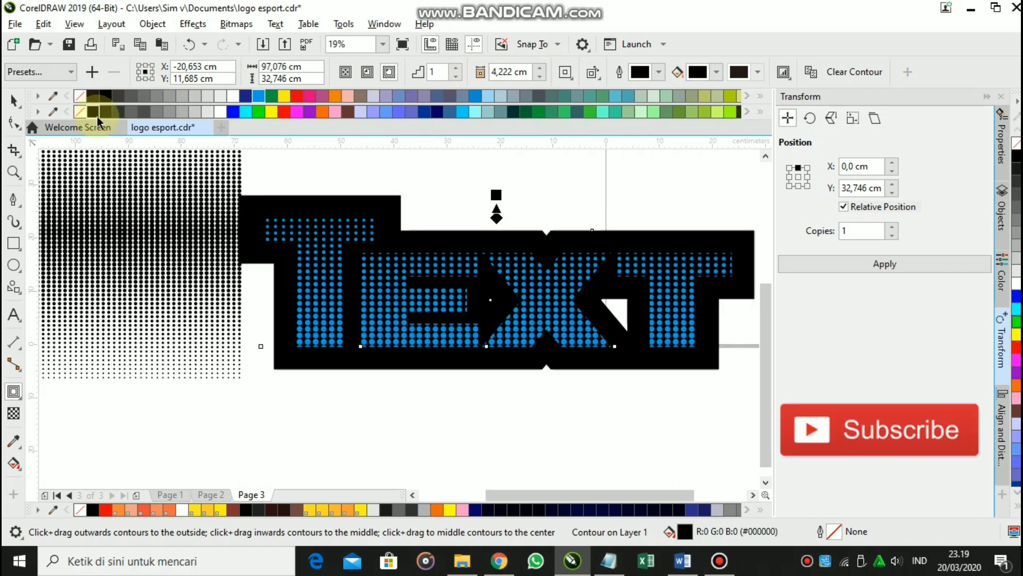
click(196, 47)
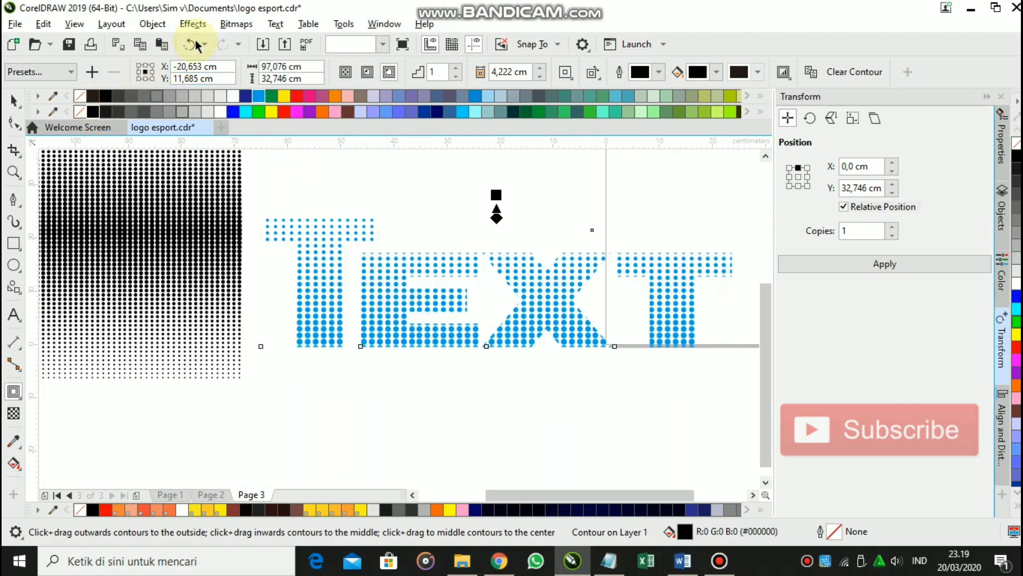
click(19, 101)
scroll(398, 252, down, 2)
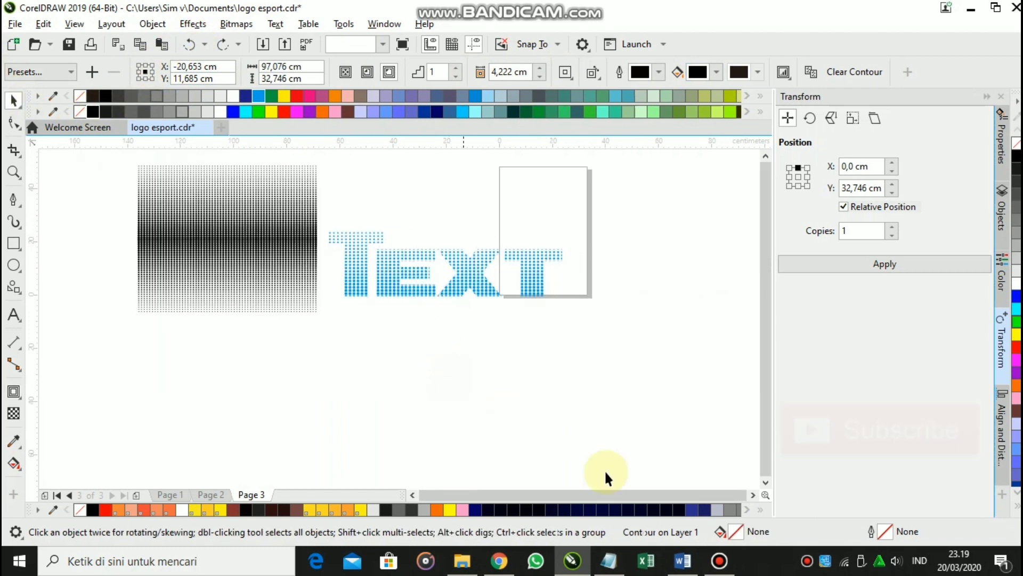
click(606, 473)
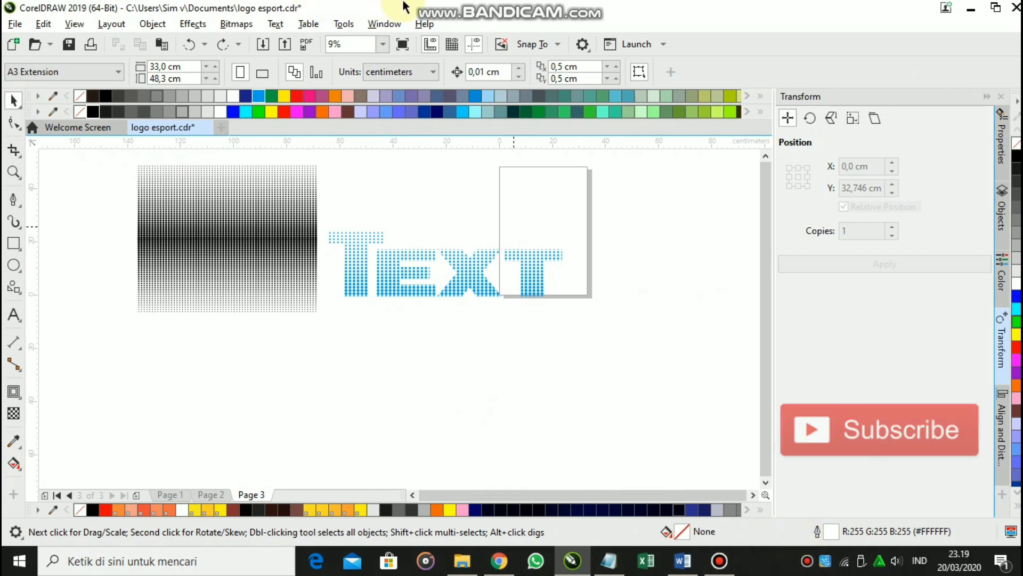
mouse_move(496, 7)
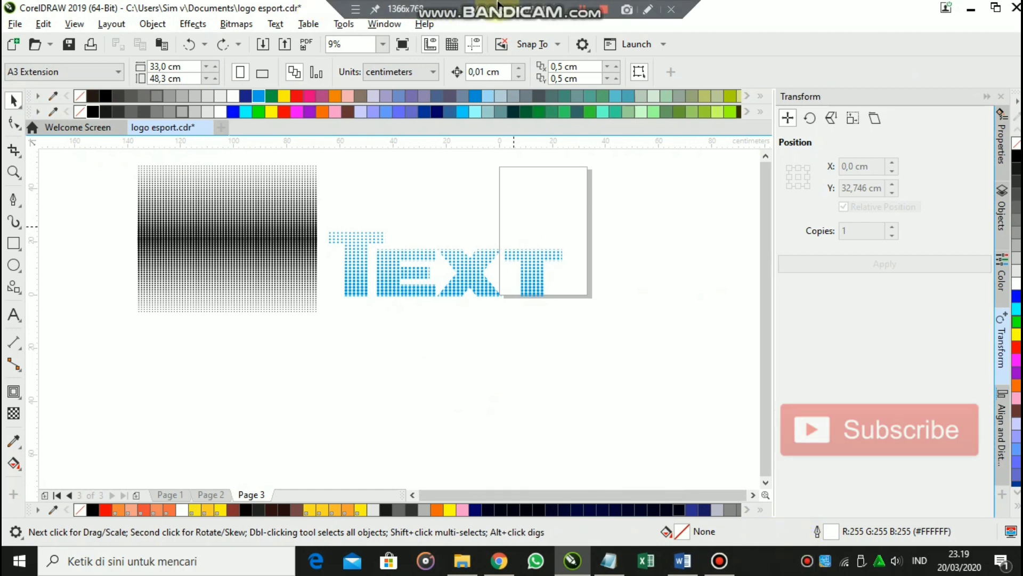